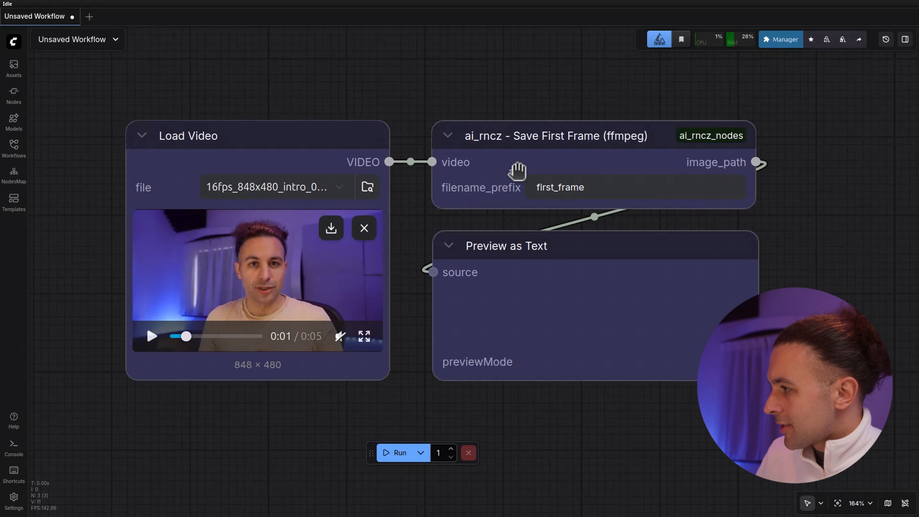
- Run the workflow to save the loaded video's first frame as an image
mouse_move(278, 311)
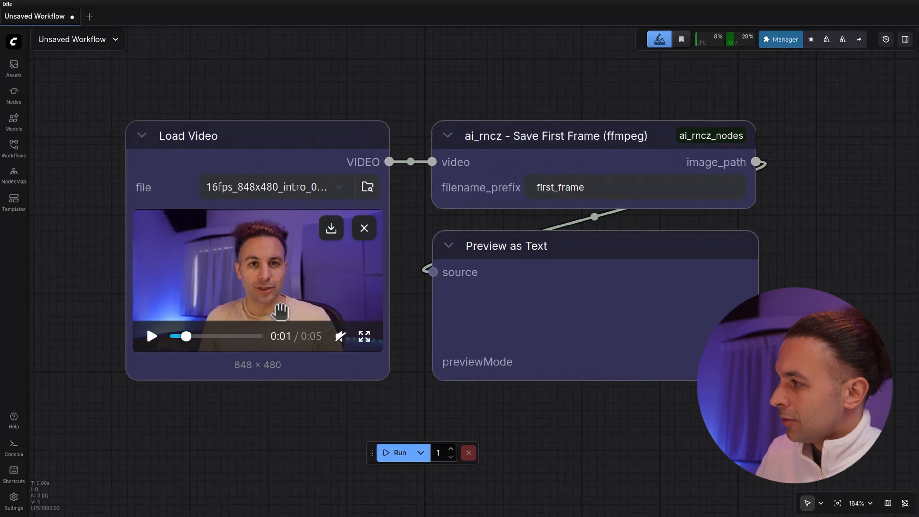
click(396, 454)
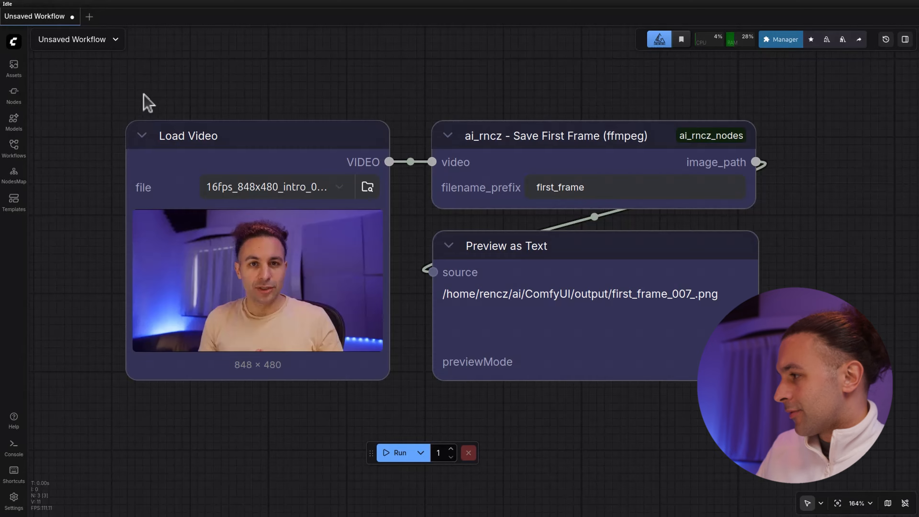
- Find the Z-Image-Turbo Fun Union ControlNet template by searching for "z image turbo", open it as a workflow and dismiss the file upload dialog
click(17, 44)
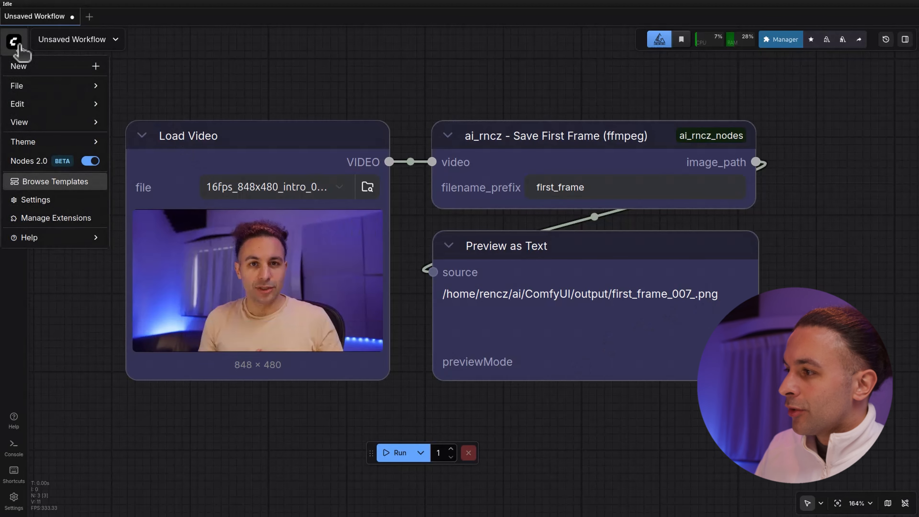
click(41, 183)
click(291, 57)
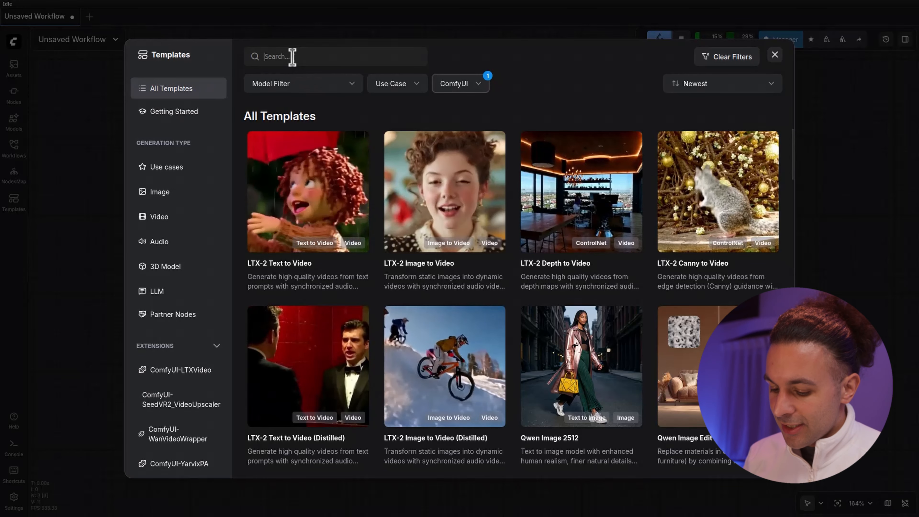
text(z image turbo)
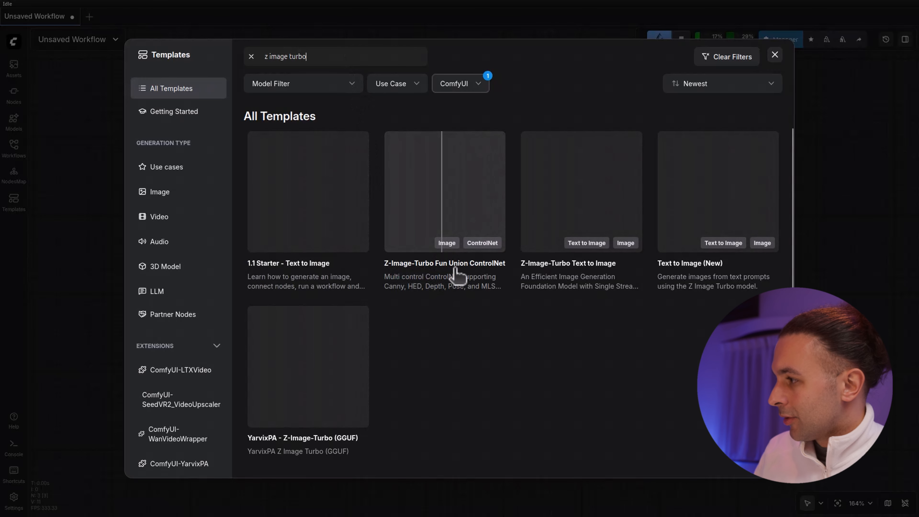
click(445, 184)
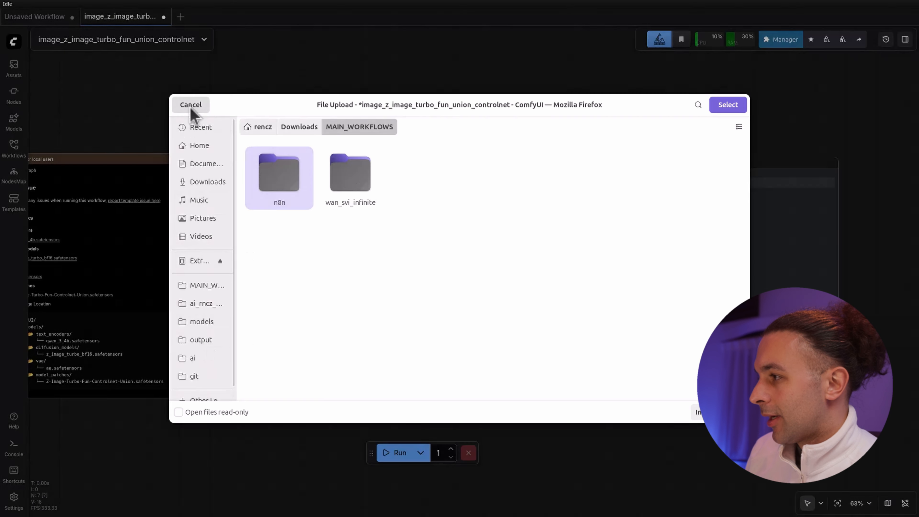
click(191, 105)
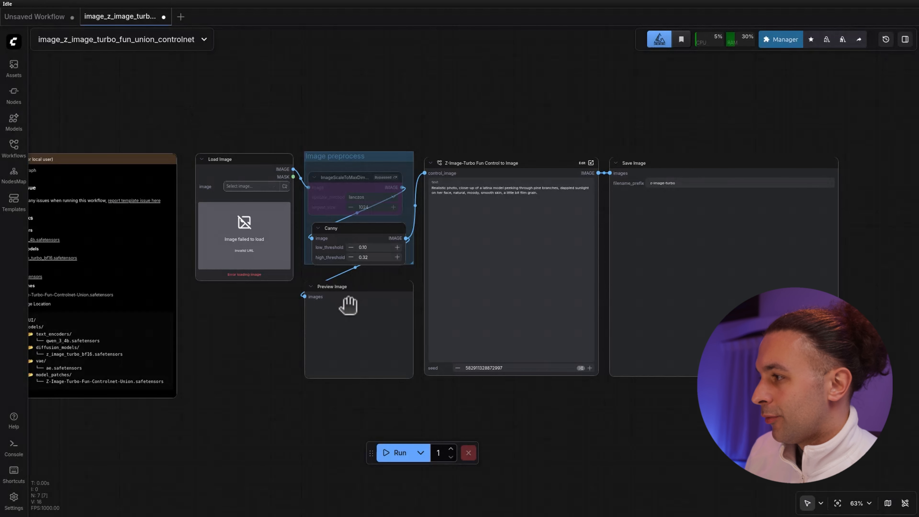
- Load first_frame_007_.png from the ComfyUI output folder into the Load Image node
click(285, 186)
click(212, 342)
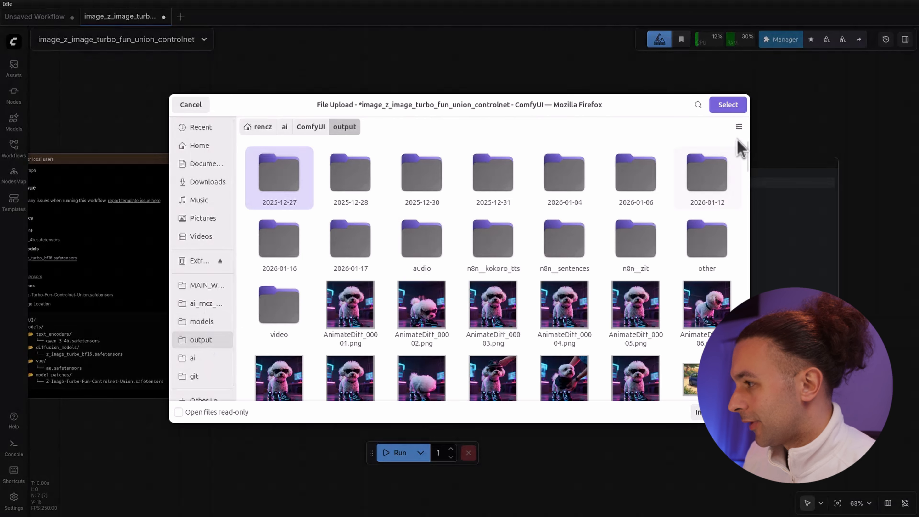
text(first)
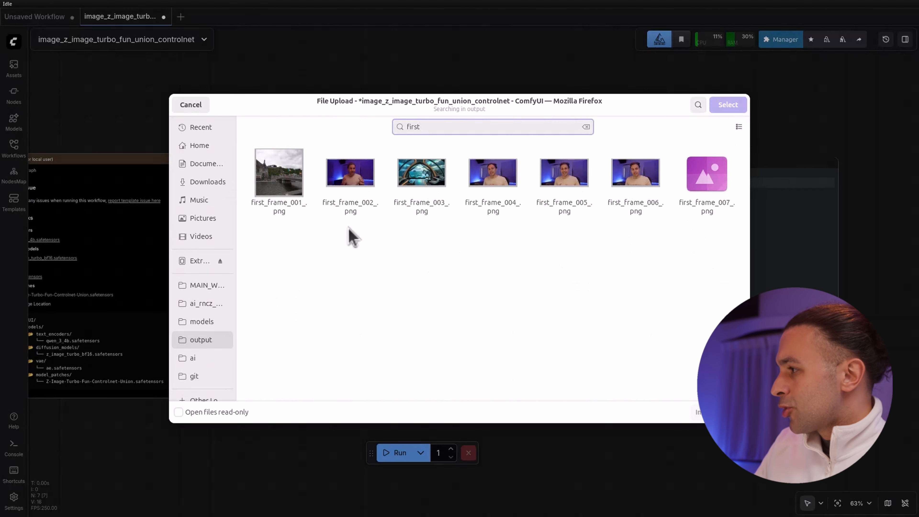
click(702, 181)
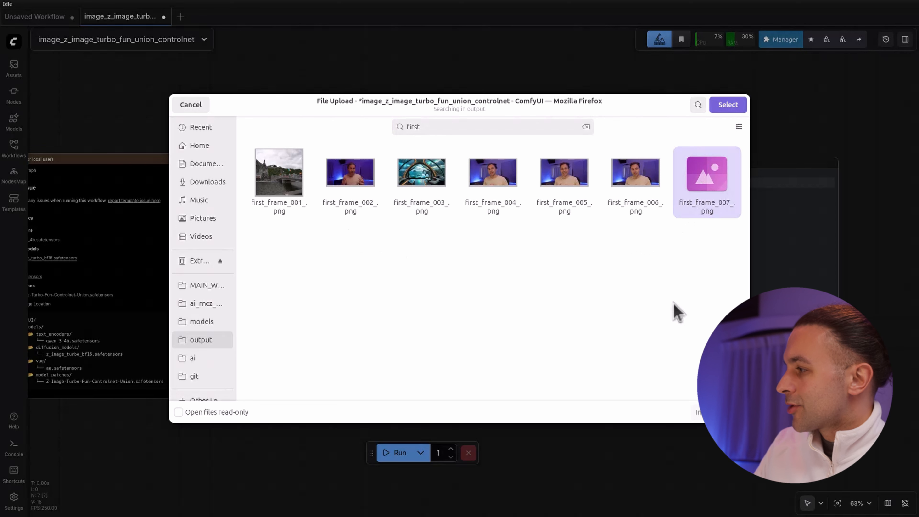
double_click(693, 216)
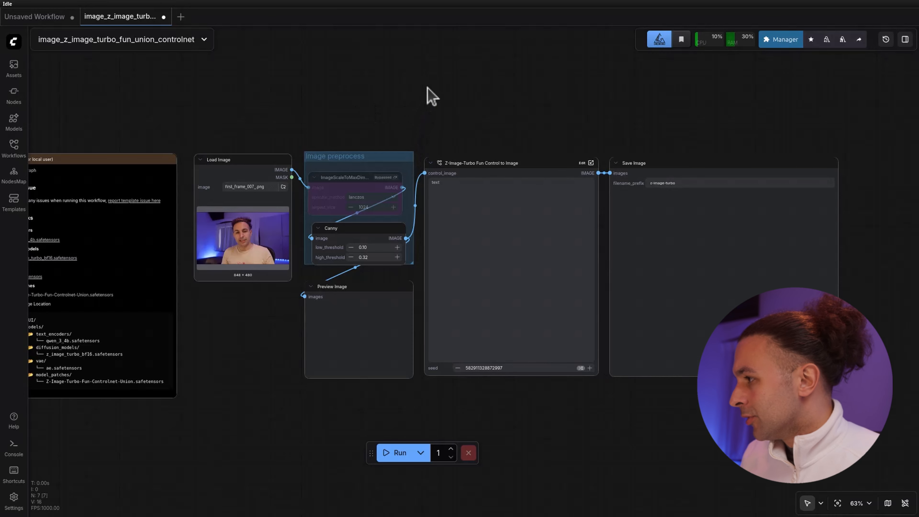
- Add an ai_rncz - Styler node above the Z-Image-Turbo Fun Control to Image node and widen it
right_click(426, 88)
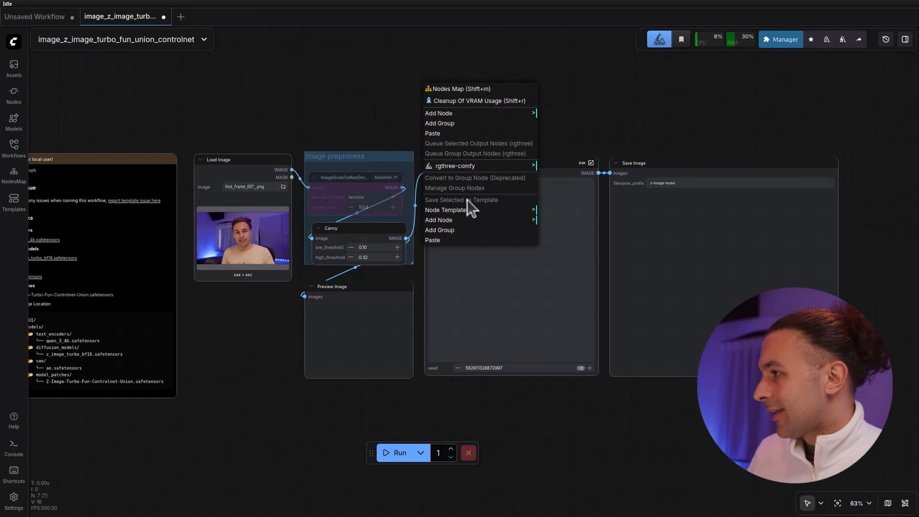
click(447, 113)
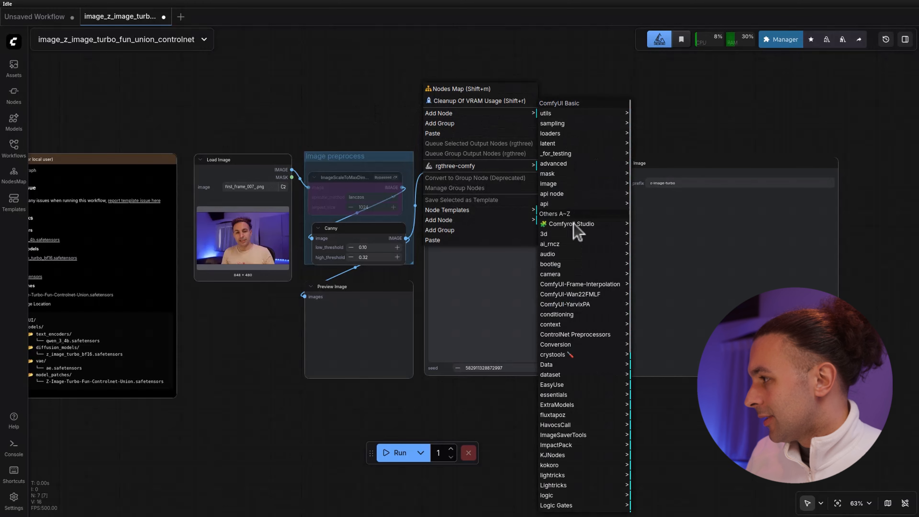
click(563, 245)
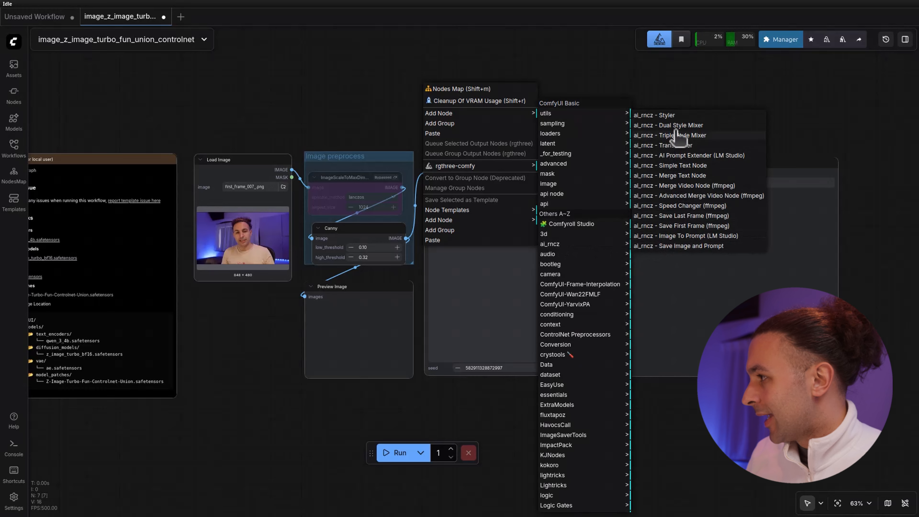
click(667, 116)
drag(483, 83, 476, 76)
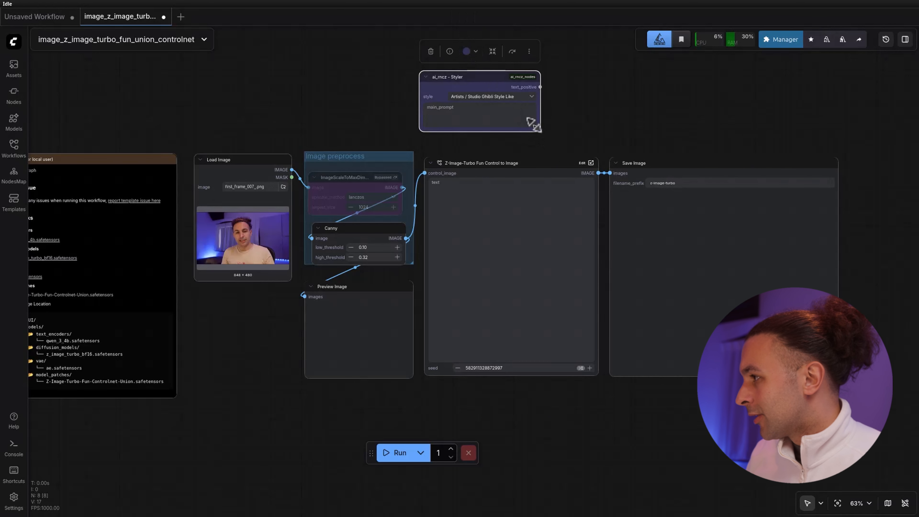
drag(533, 124, 584, 124)
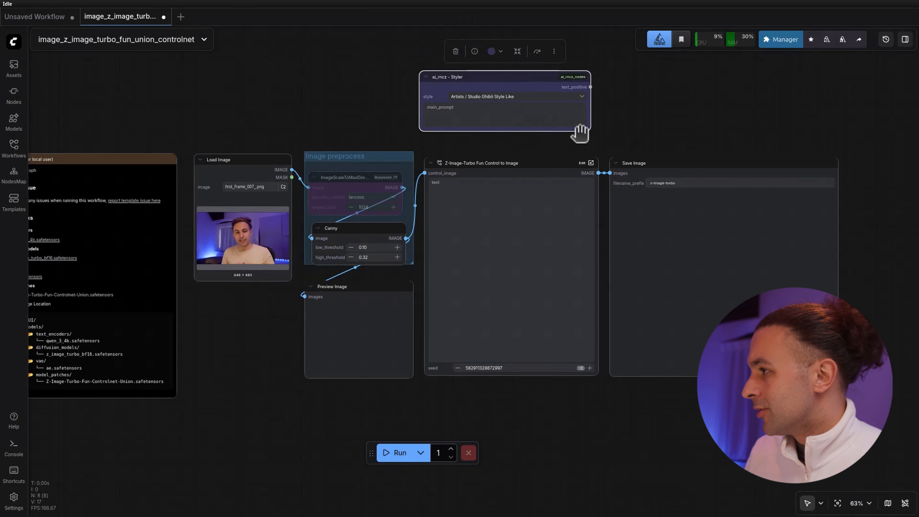
drag(486, 77, 481, 74)
- Connect the Styler's text_positive output to the Z-Image-Turbo node's text input and to a new Preview as Text node
drag(586, 85, 431, 254)
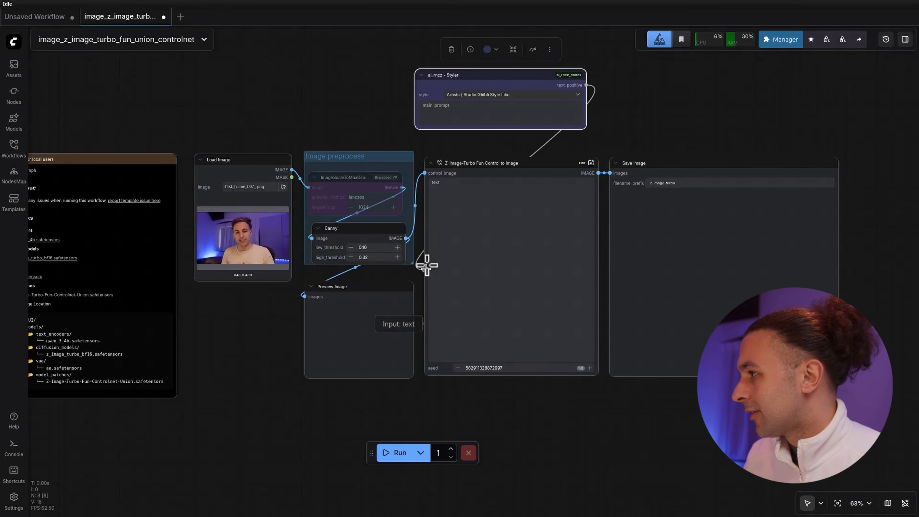
click(442, 111)
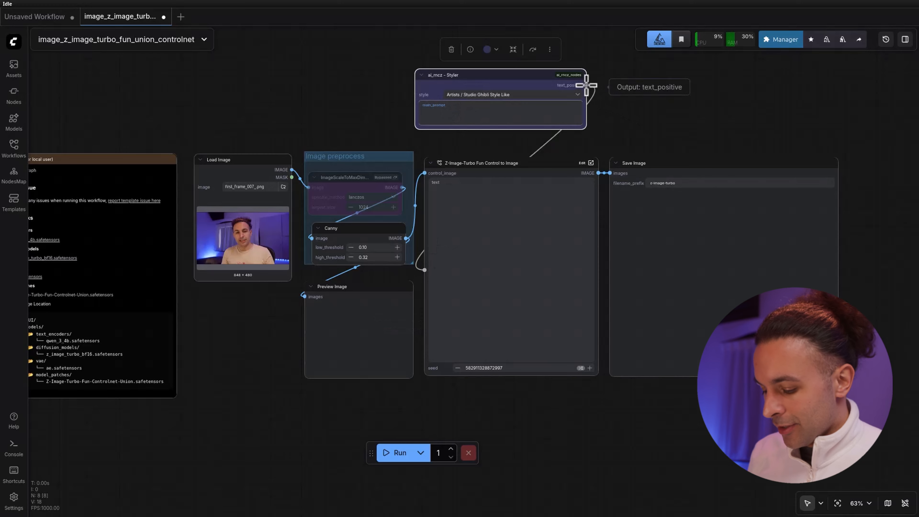
drag(585, 85, 637, 85)
text(preview)
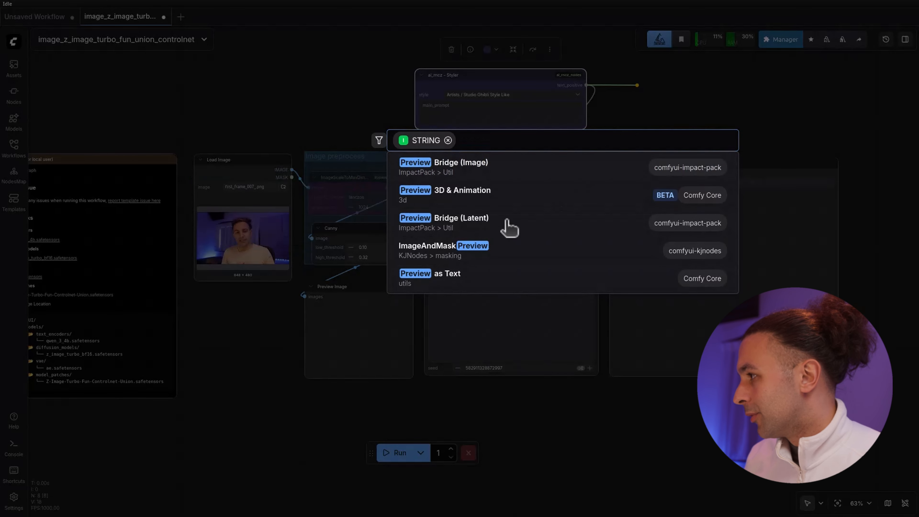
click(461, 280)
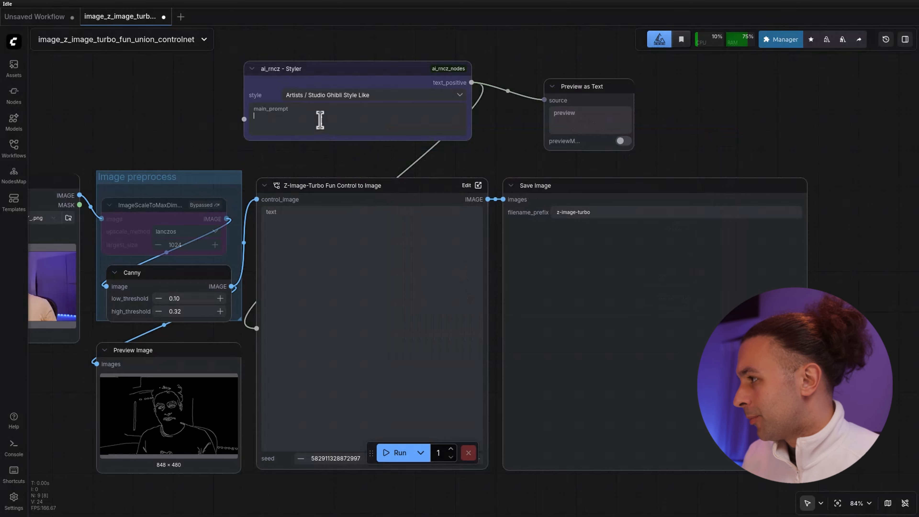
- Set the style to Artistic / Aquarel Watercolor and main_prompt to "a guy with black hair and a red t-shirt explaining something, cosy street in the background"
click(342, 96)
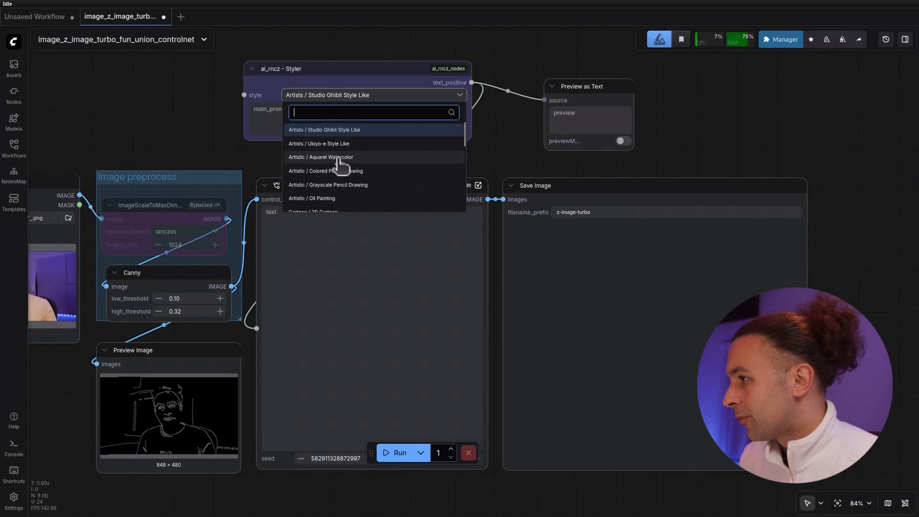
click(340, 158)
click(331, 123)
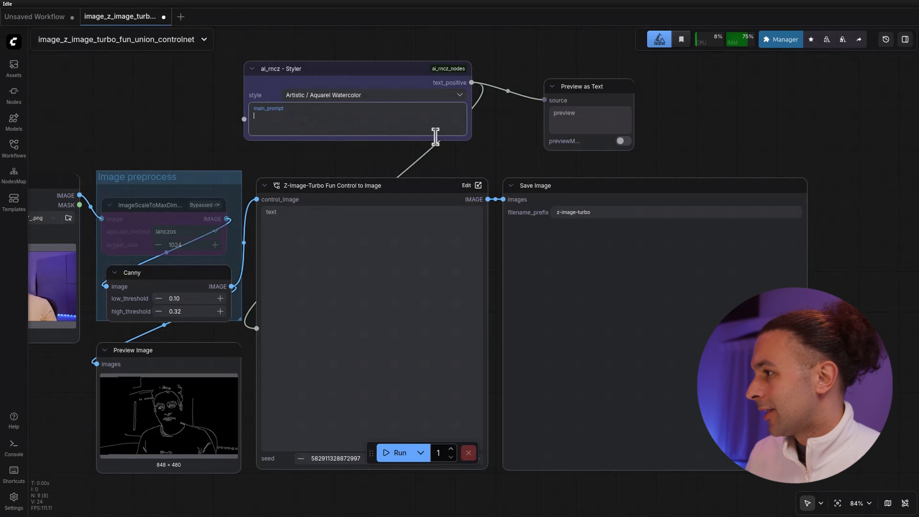
drag(469, 144, 477, 147)
click(409, 127)
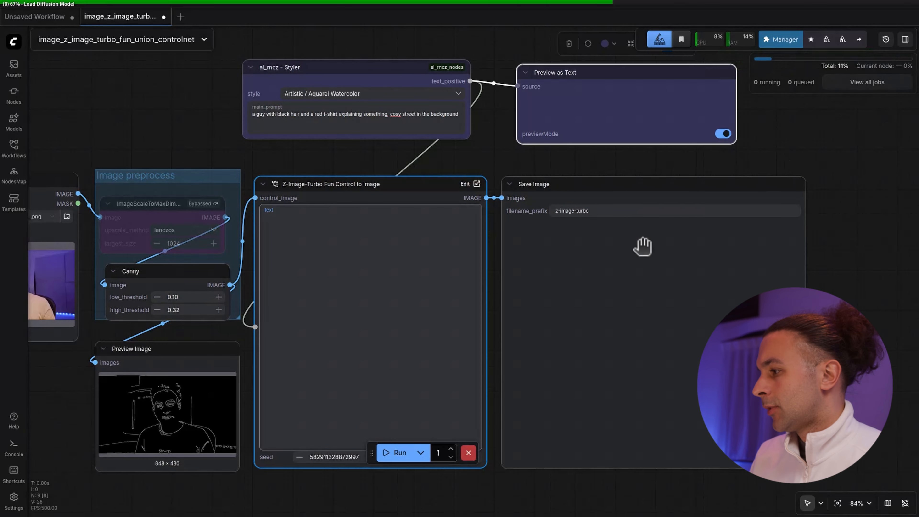
- Run the ControlNet workflow with the watercolor prompt and nudge the Preview as Text node
click(376, 312)
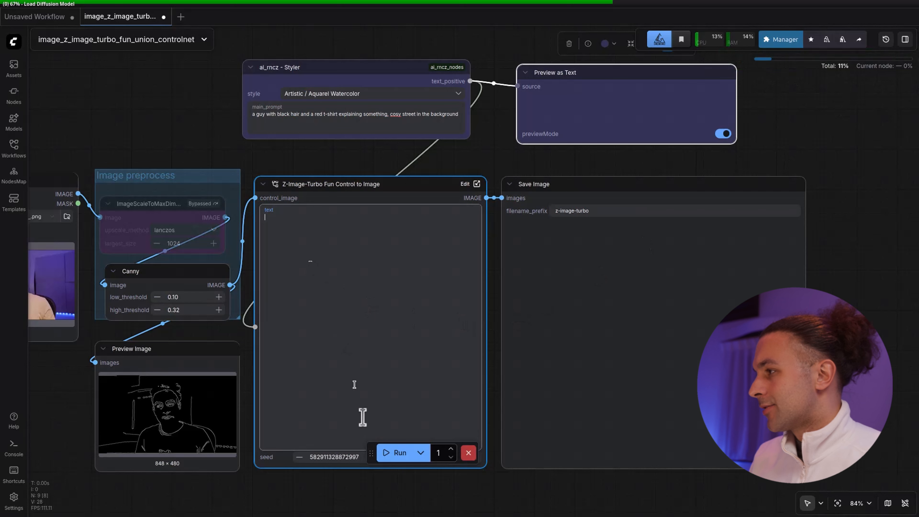
click(393, 453)
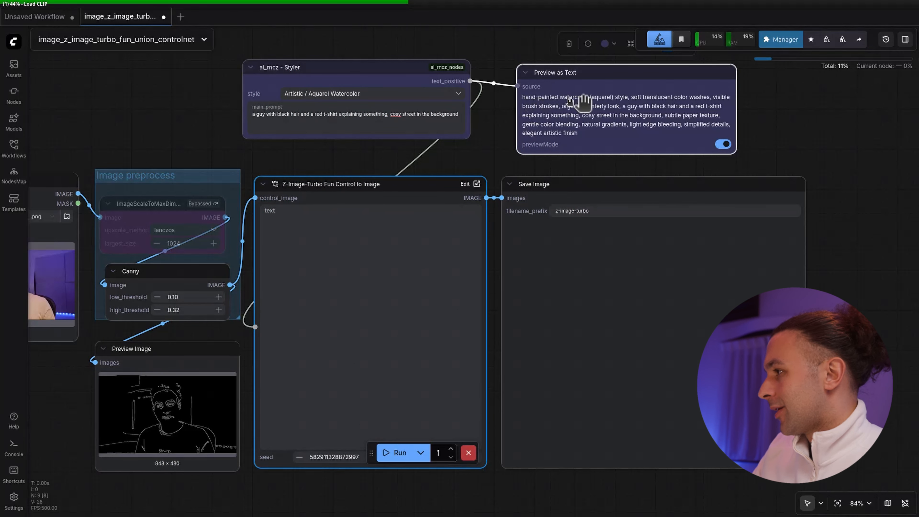
drag(590, 73, 568, 72)
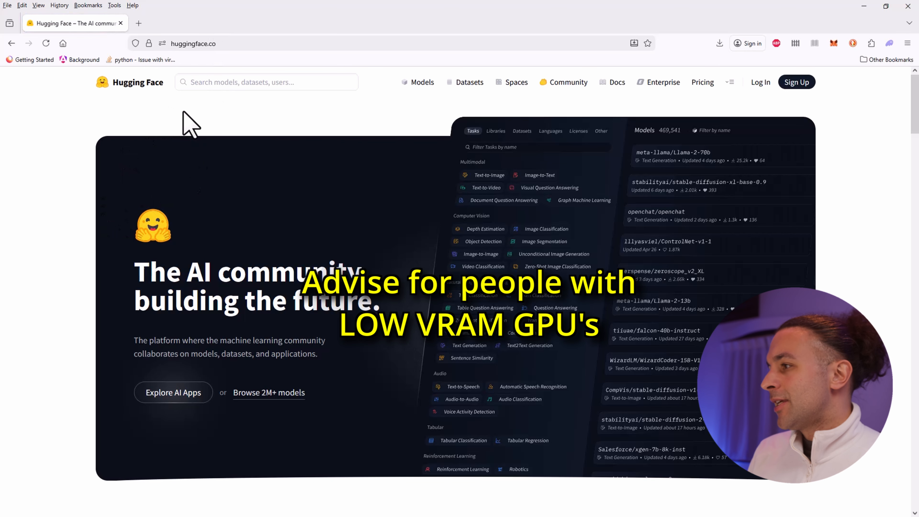
- On Hugging Face, search for "z image turbo gguf" and open the file list of unsloth/Z-Image-Turbo-GGUF
click(225, 84)
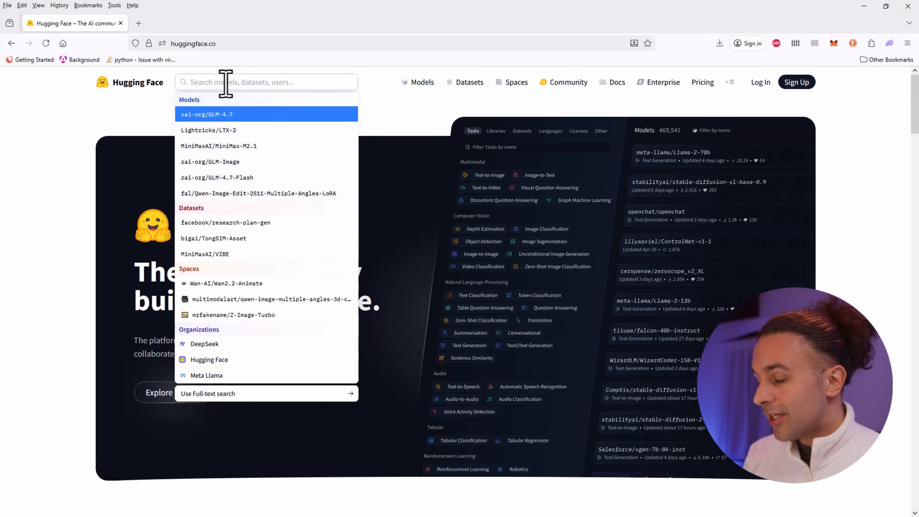
text(z image turbo ggif)
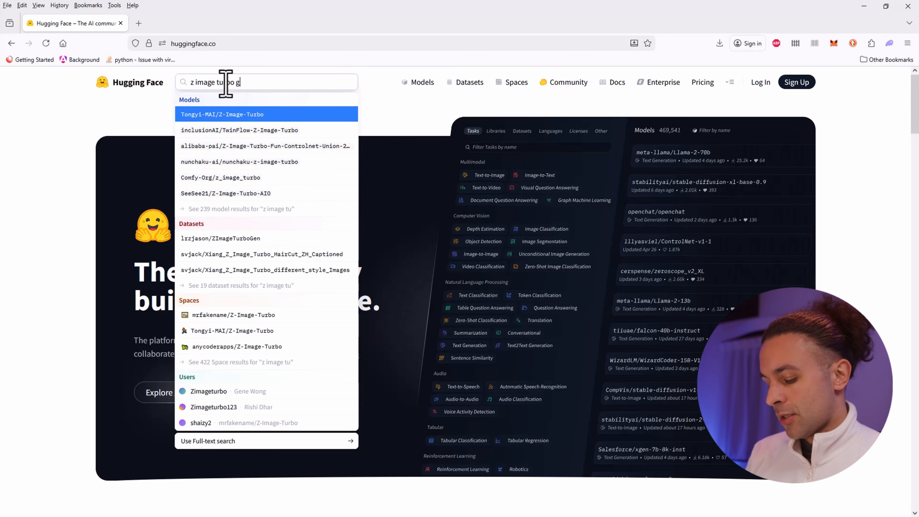
key(BackSpace)
key(BackSpace)
text(uf)
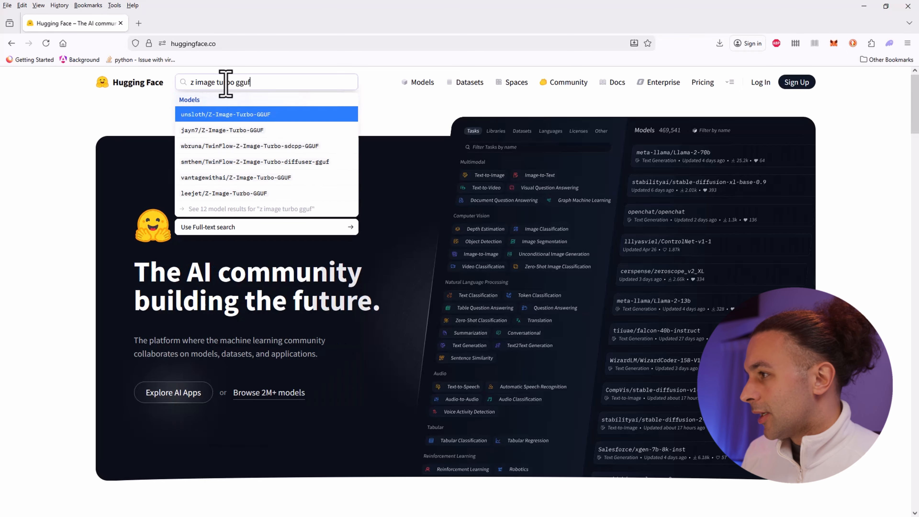
click(253, 118)
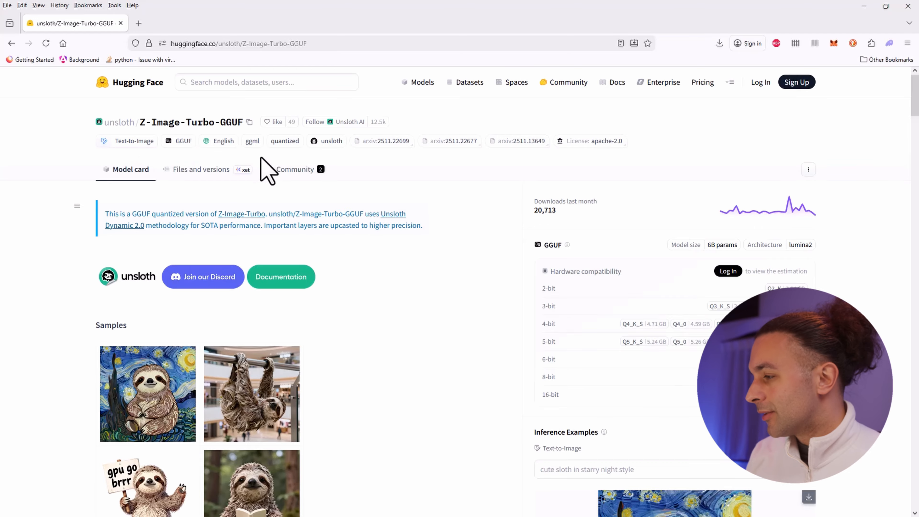
click(217, 170)
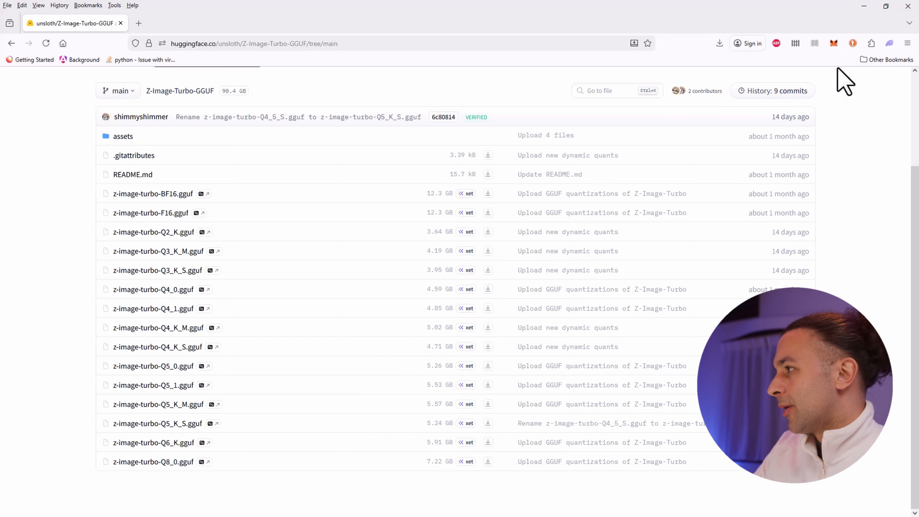
- Switch back to ComfyUI, open the Z-Image-Turbo Fun Control to Image subgraph and move its Load Diffusion Model node up and left
click(865, 7)
click(469, 183)
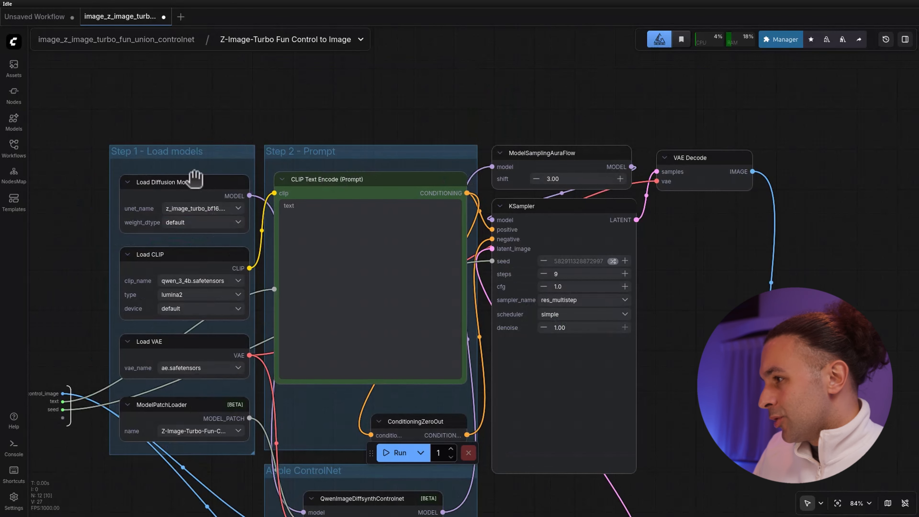
drag(195, 178, 147, 165)
- Add a Unet Loader (GGUF) node from the bootleg category and place it above Load Diffusion Model
right_click(154, 93)
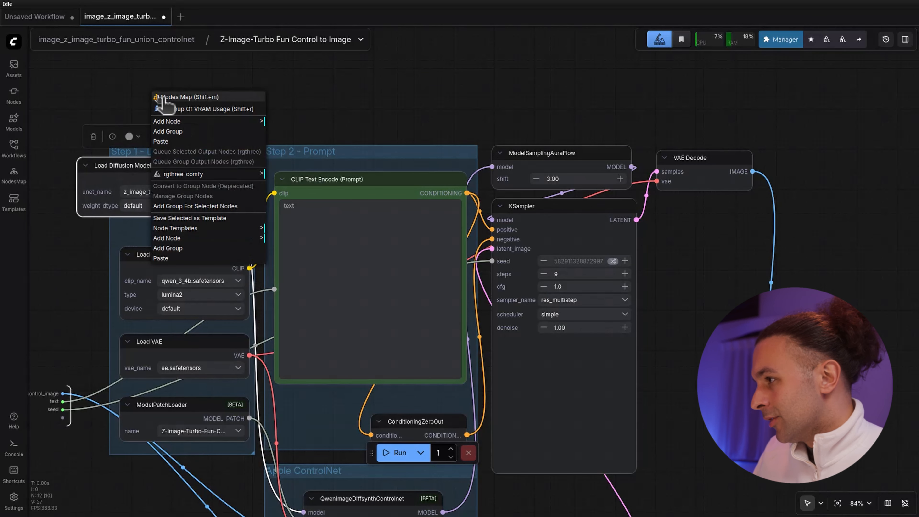
click(175, 121)
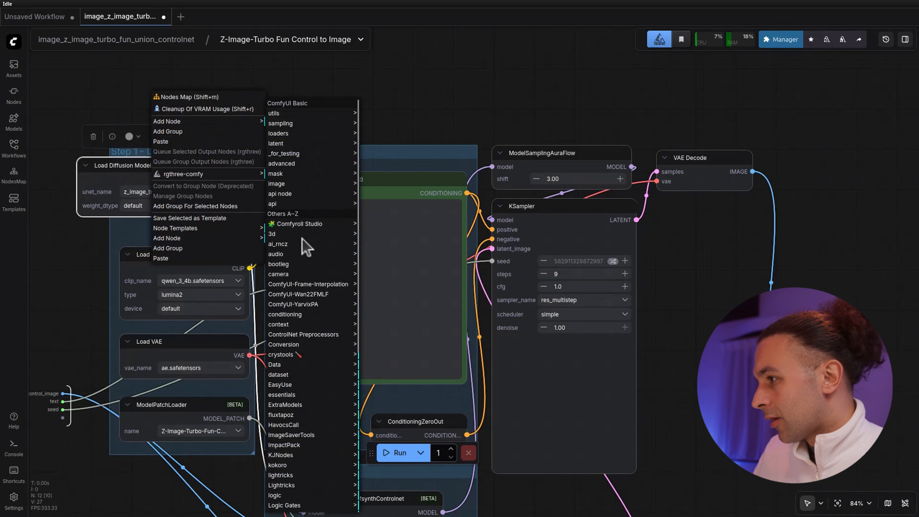
click(296, 265)
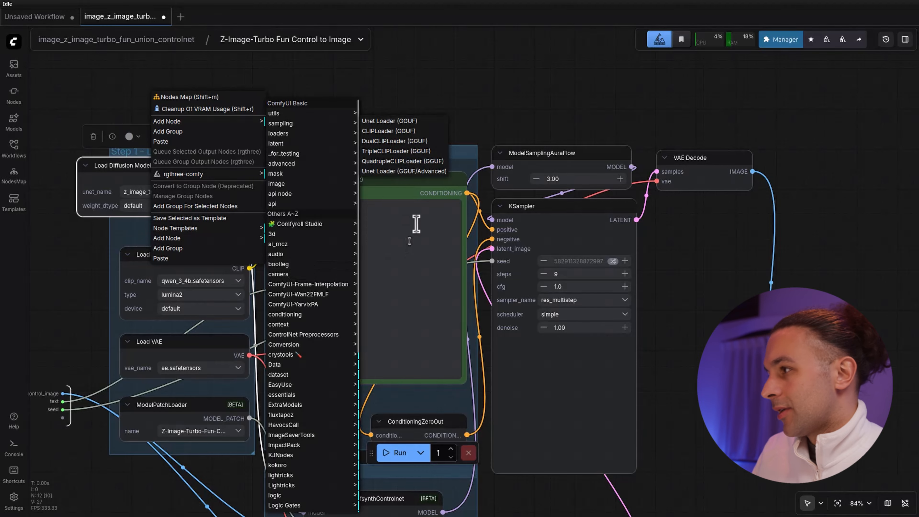
click(394, 121)
drag(213, 98, 134, 93)
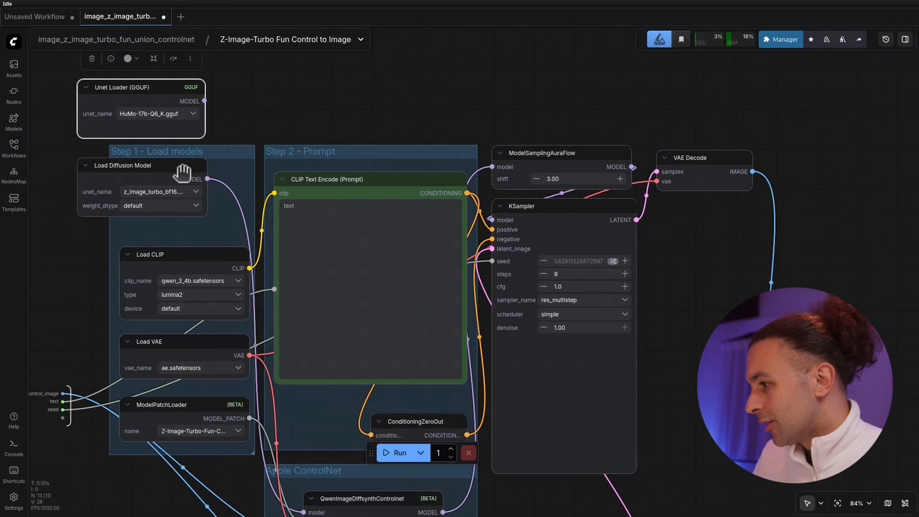
- Nudge the Load Diffusion Model and QwenImageDiffsynthControlnet nodes, and connect the Unet Loader (GGUF) MODEL output to QwenImageDiffsynthControlnet's model input
drag(184, 170, 182, 165)
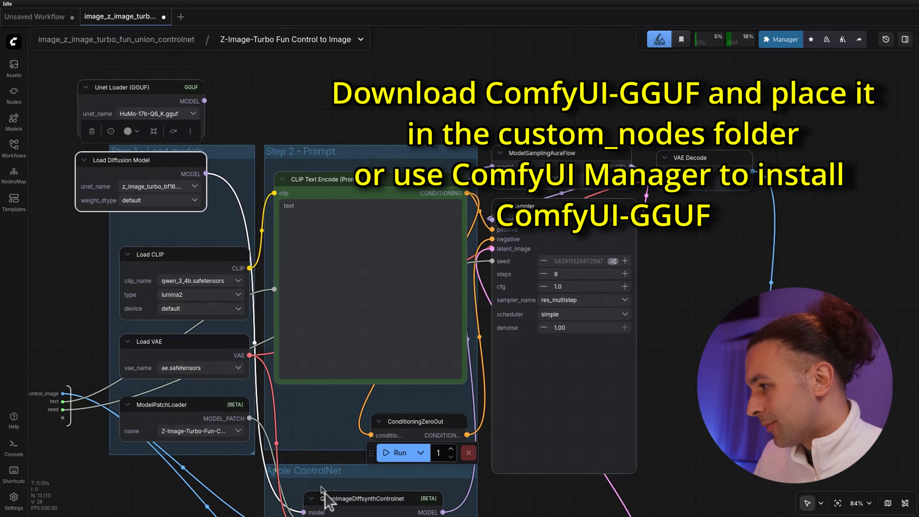
drag(341, 503, 343, 493)
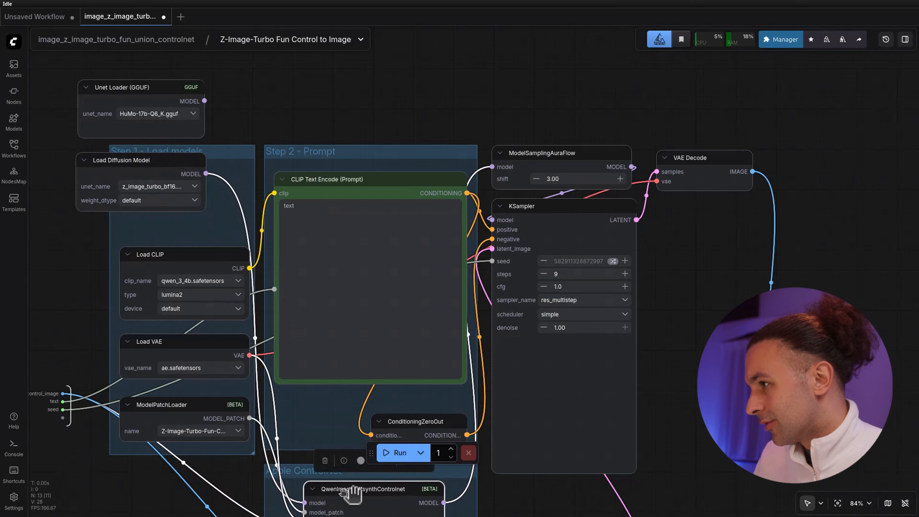
drag(152, 161, 147, 165)
drag(205, 101, 305, 502)
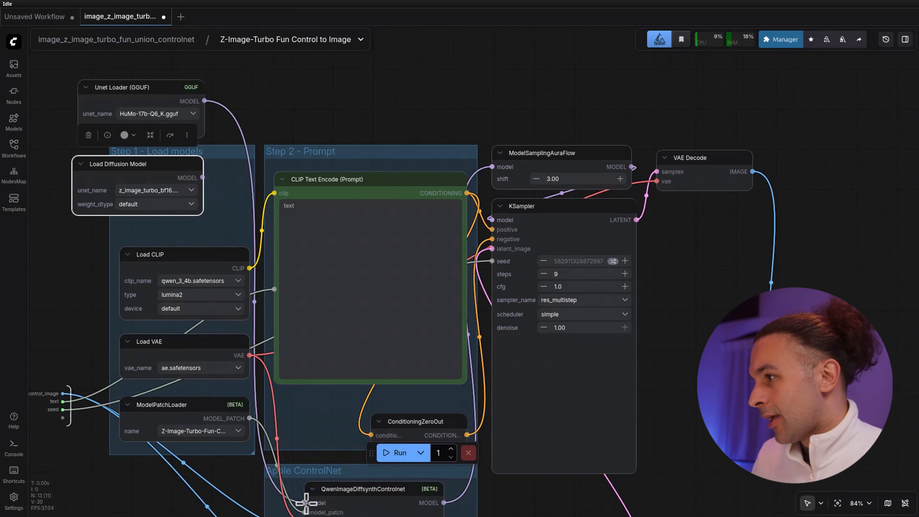
- Set the Unet Loader (GGUF) unet_name to z-image-turbo-Q4_K_M.gguf and widen the node to fit the full name
click(170, 113)
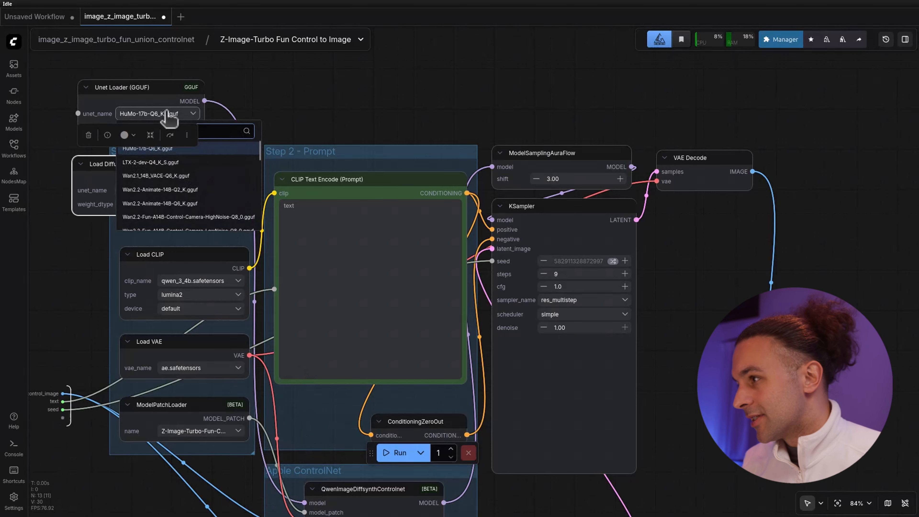
text(z)
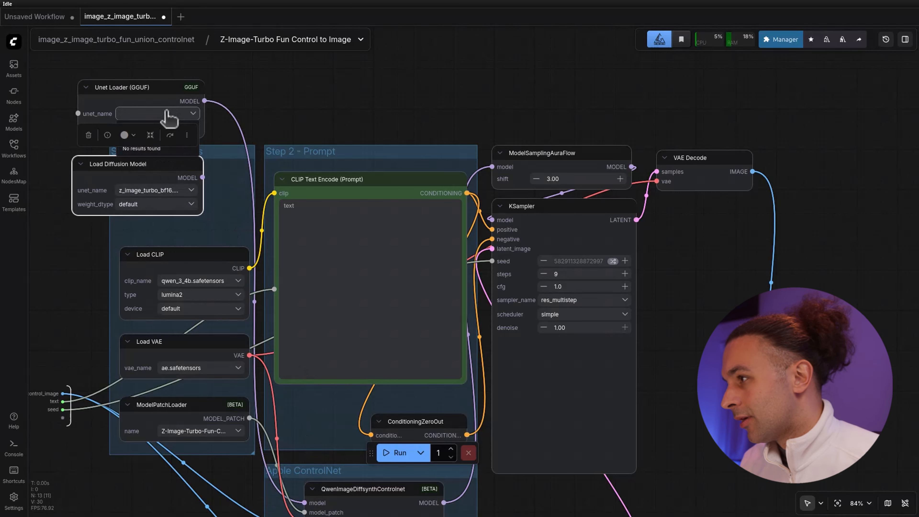
drag(170, 95, 203, 94)
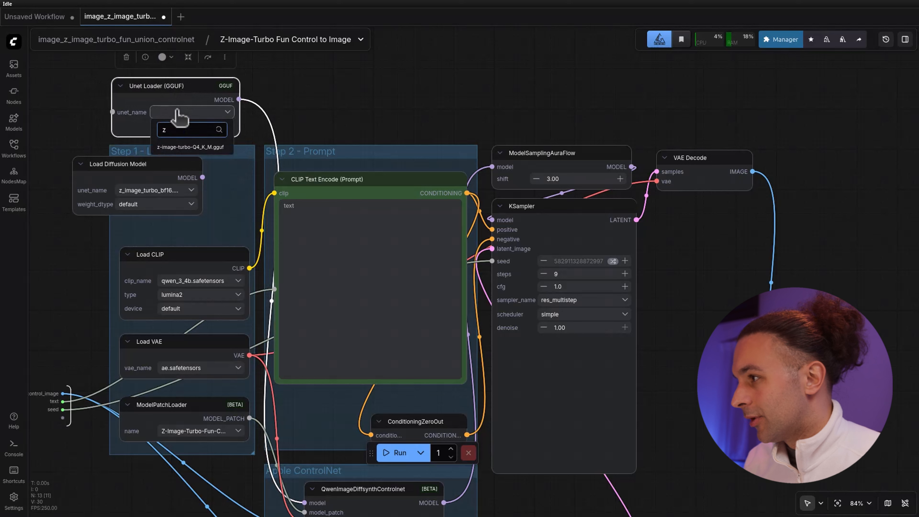
click(190, 147)
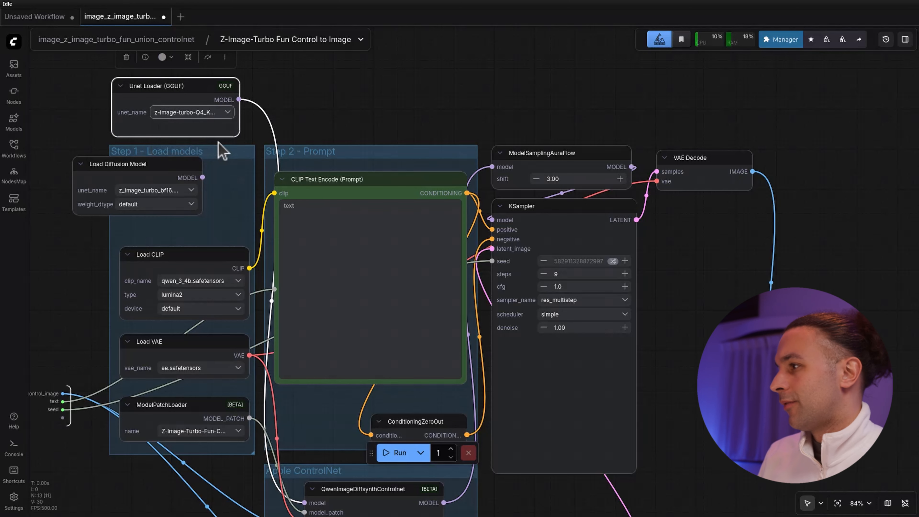
drag(232, 127, 267, 134)
- Bypass the Load Diffusion Model node, run the workflow with the GGUF model and return to the main graph
click(156, 168)
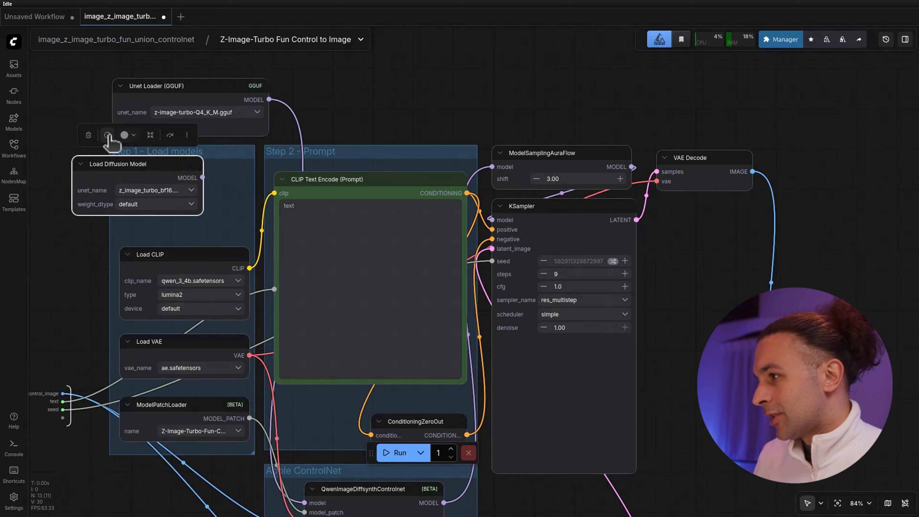
click(170, 135)
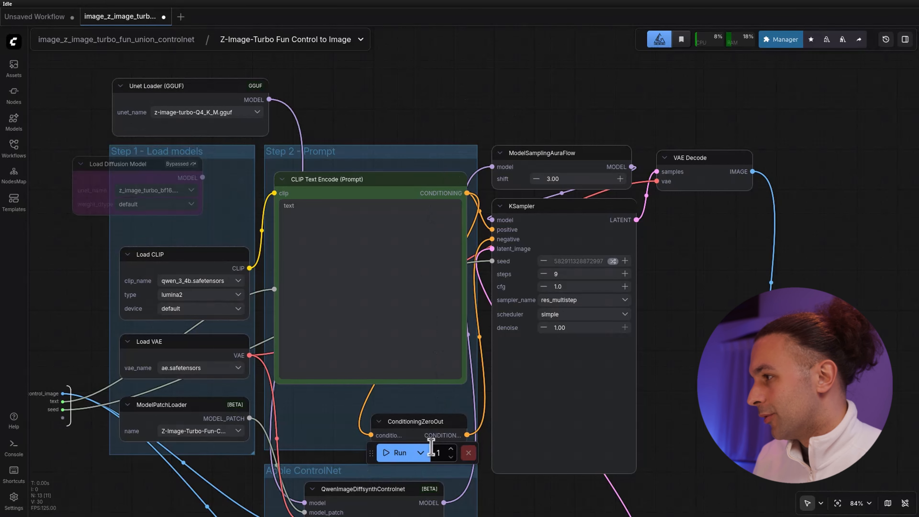
click(401, 453)
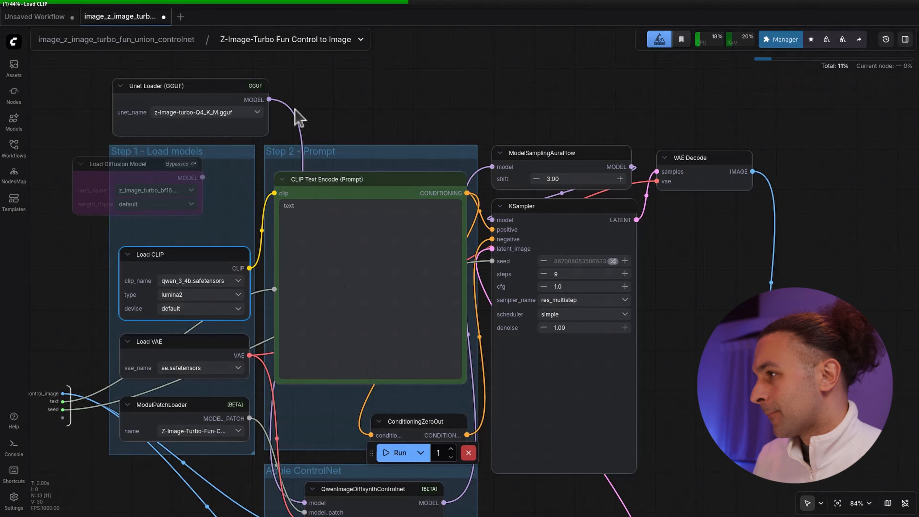
click(166, 40)
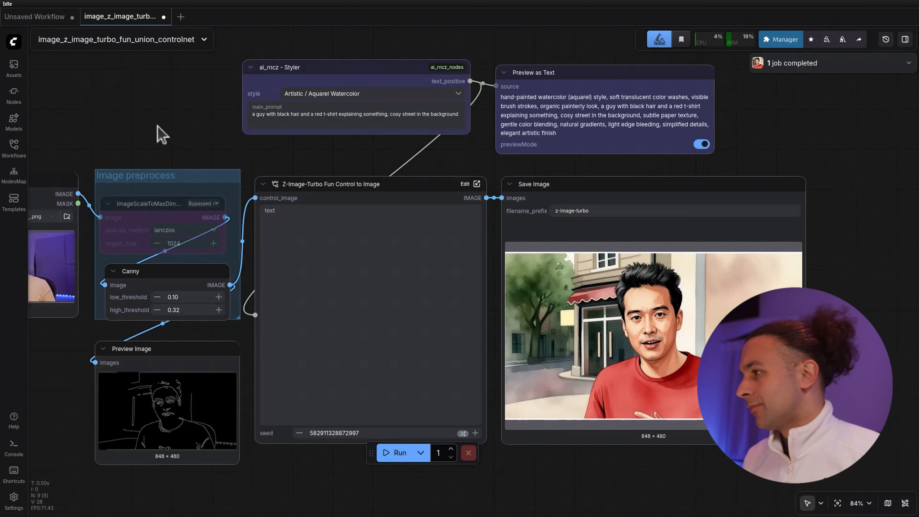
mouse_move(199, 382)
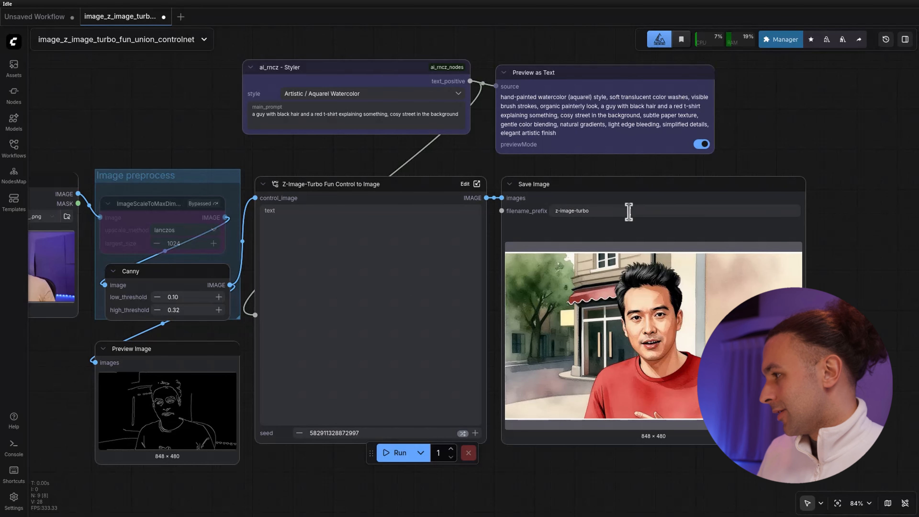
- Set the Styler node's style to Cartoon / 3D Cartoon and run the workflow
click(333, 113)
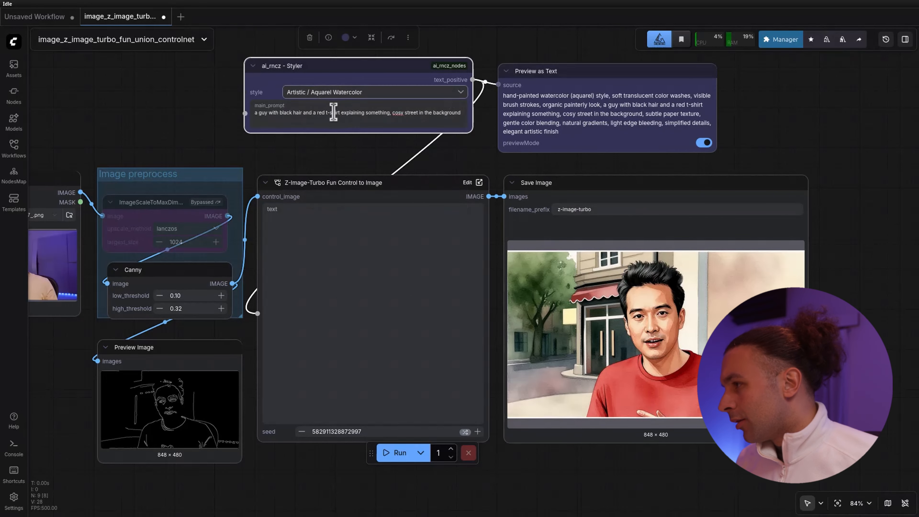
click(344, 96)
scroll(336, 175, down, 2)
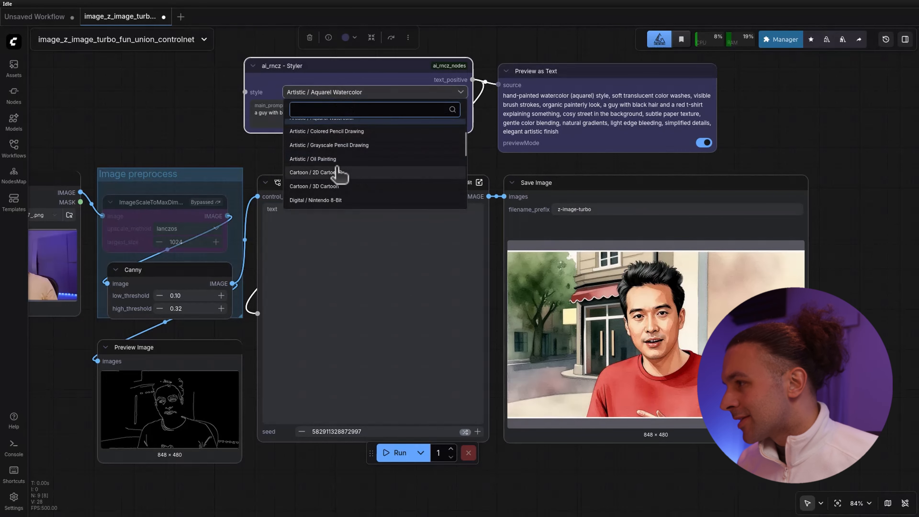
click(327, 186)
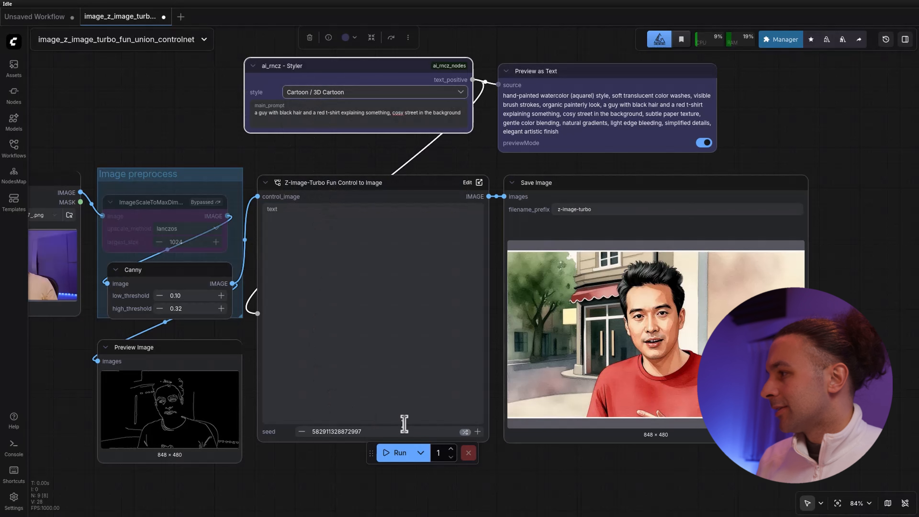
click(395, 453)
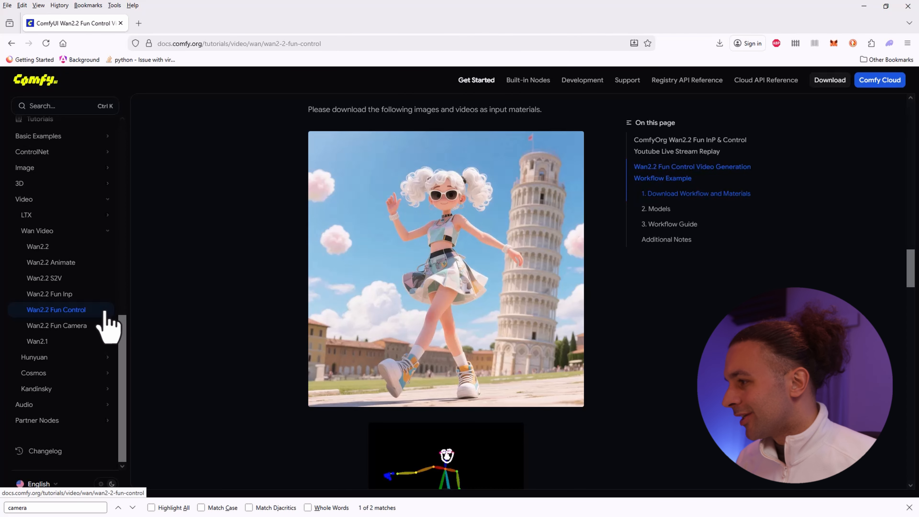
- In the browser, review the Wan2.2 Fun Control tutorial on docs.comfy.org, including its input materials, models and VRAM test results
scroll(289, 304, down, 9)
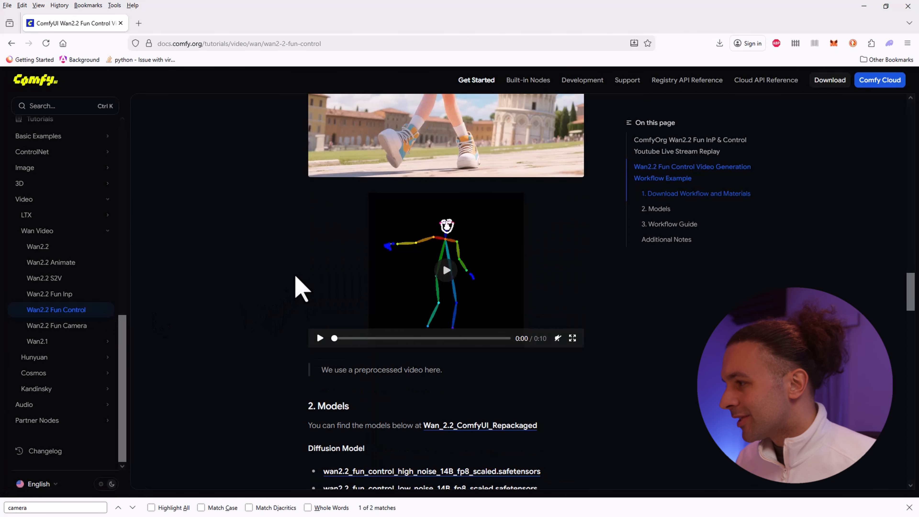
scroll(284, 305, down, 3)
scroll(282, 304, up, 8)
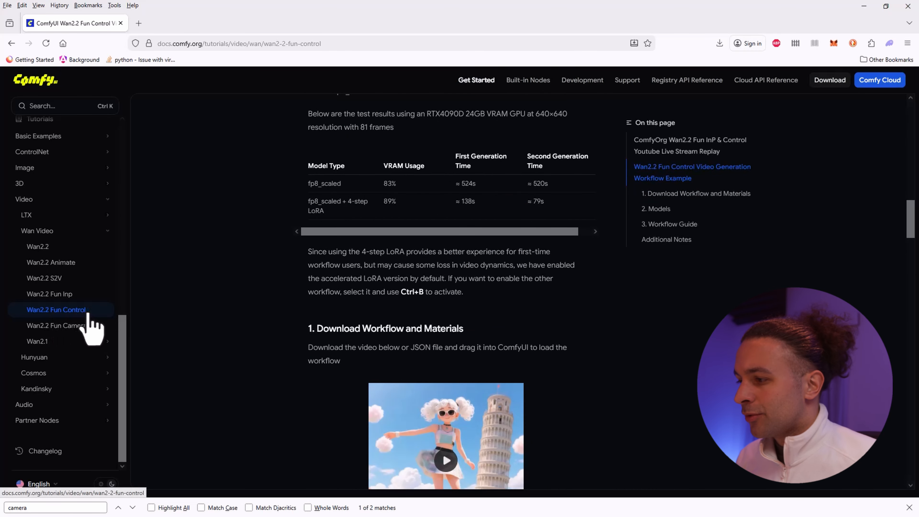
scroll(291, 332, up, 3)
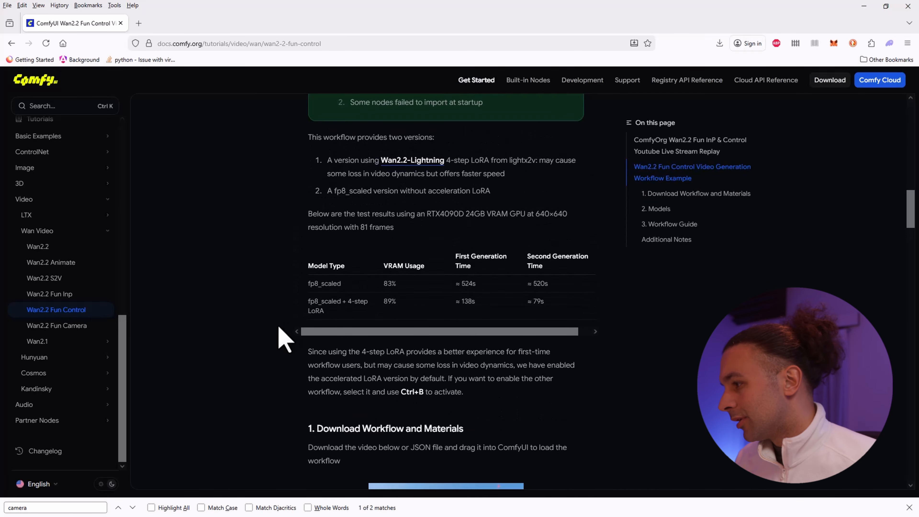
scroll(280, 331, down, 6)
scroll(284, 334, down, 3)
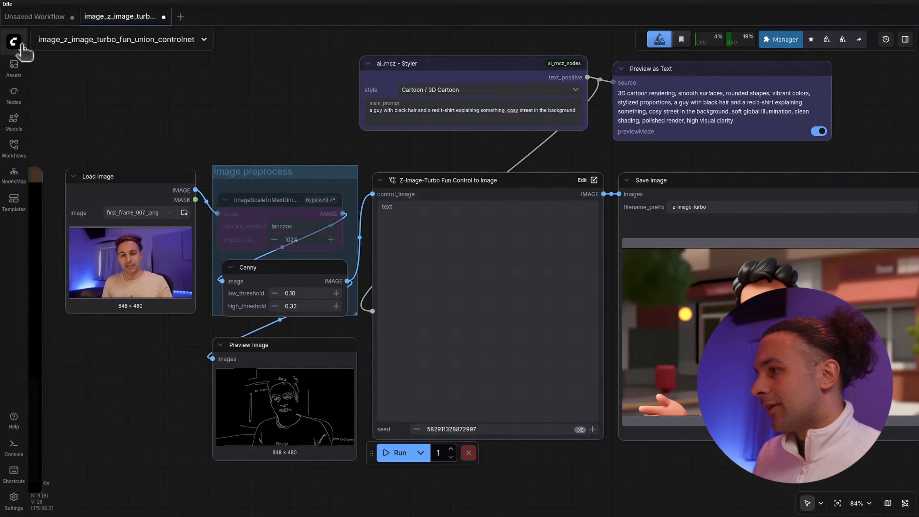
- Switch back to ComfyUI, open the Wan2.2 14B Fun Control template and dismiss the Missing Models dialog
click(14, 41)
mouse_move(29, 87)
click(136, 92)
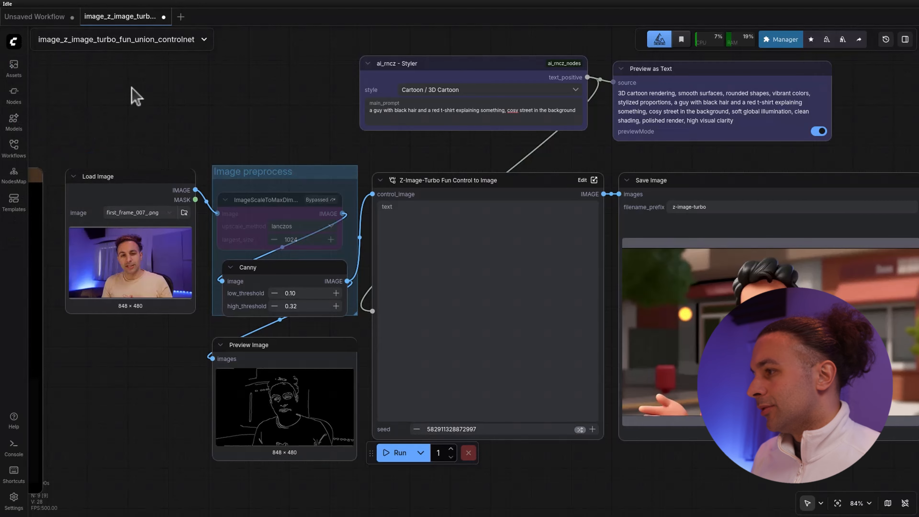
double_click(635, 180)
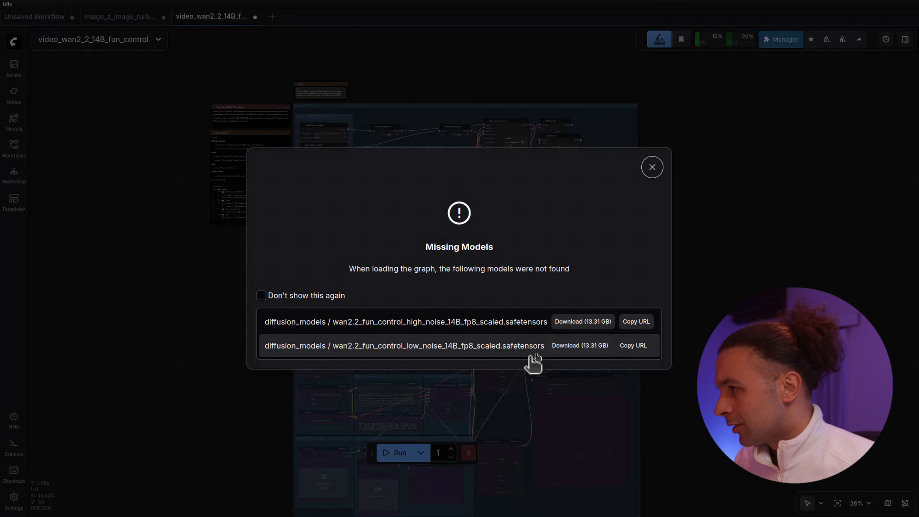
click(651, 167)
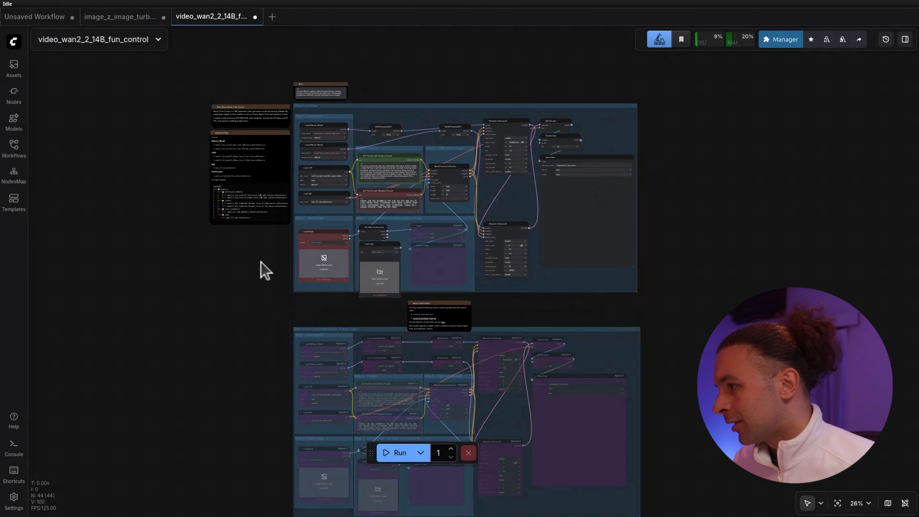
- In the Wan2.2 Fun Control fp8 scaled + 4 steps LoRA group, move the two LoraLoaderModelOnly nodes slightly upward
scroll(263, 282, up, 11)
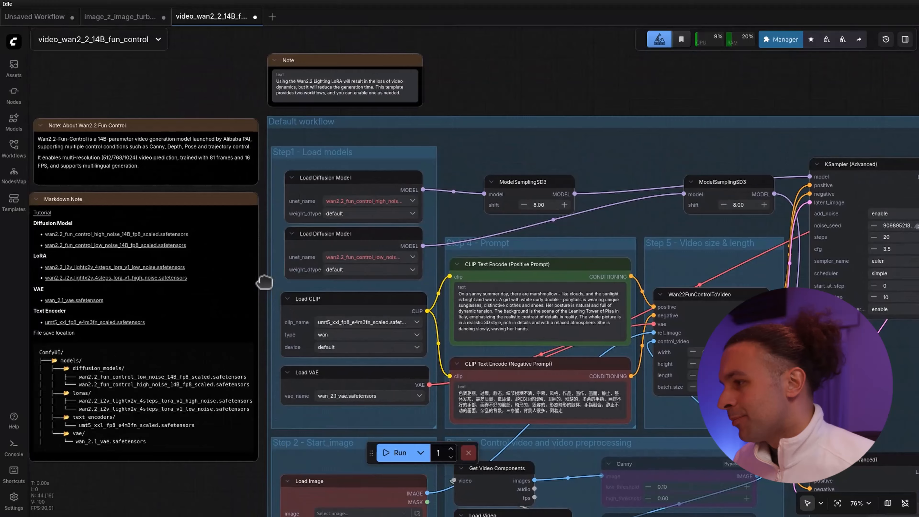
drag(264, 281, 286, 285)
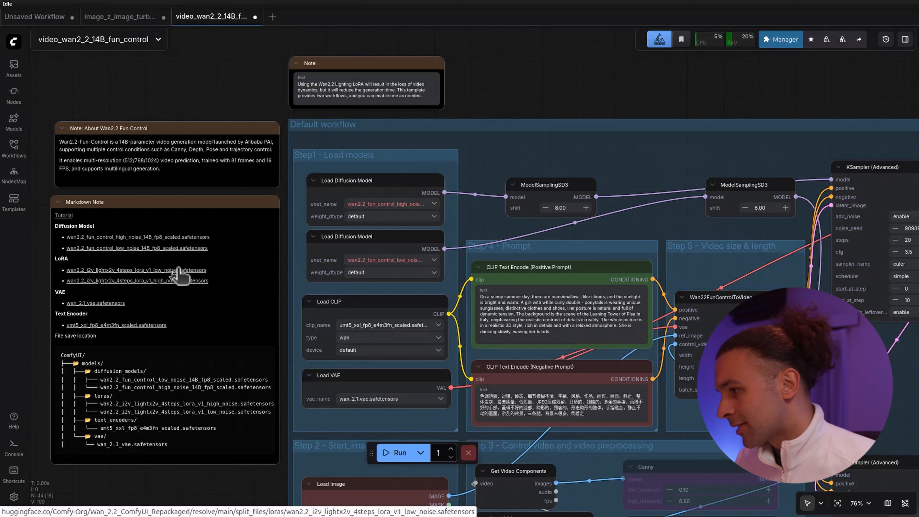
drag(289, 398, 240, 160)
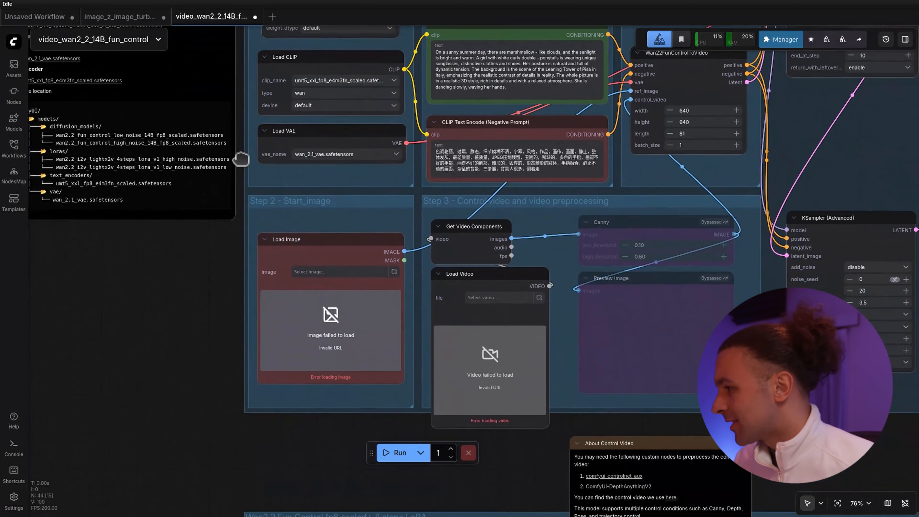
drag(223, 402, 187, 287)
drag(211, 343, 105, 276)
drag(277, 303, 240, 212)
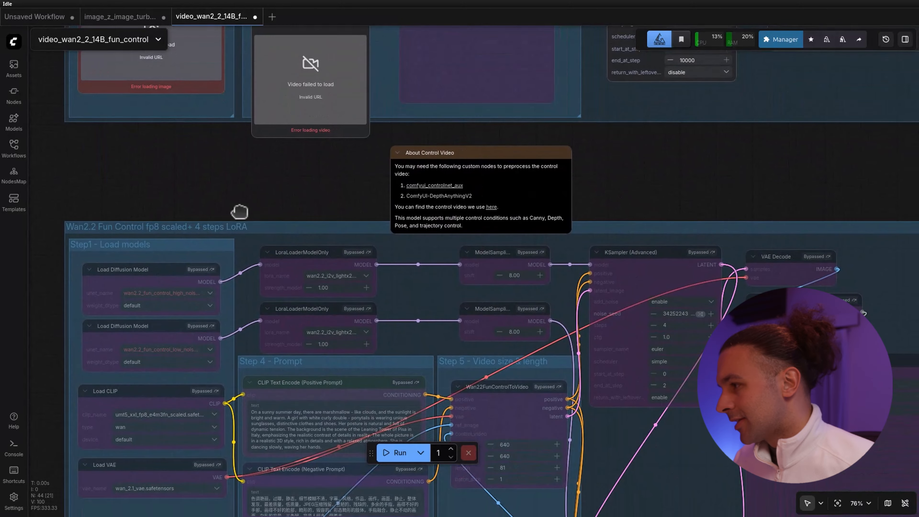
drag(312, 258, 308, 228)
drag(315, 310, 316, 283)
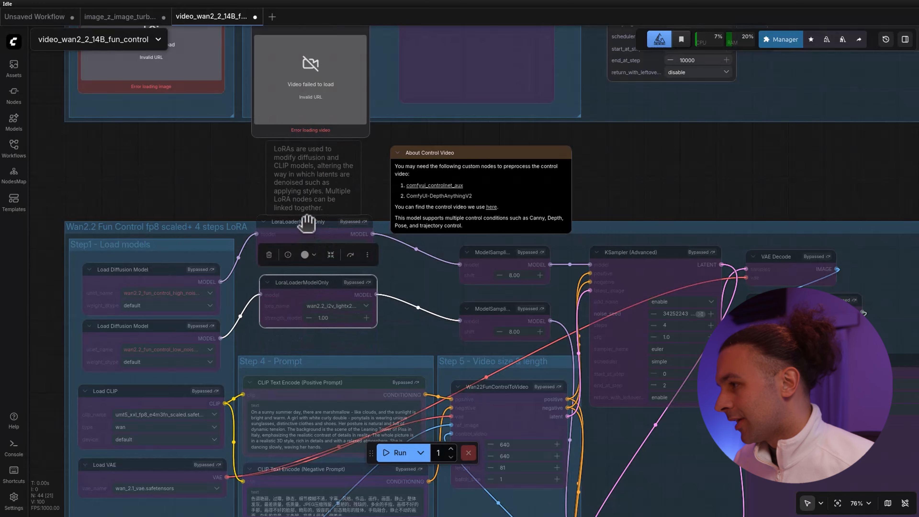
- Copy the two LoraLoaderModelOnly nodes, paste them above the Default workflow group and remove the bypass from the copies
click(306, 223)
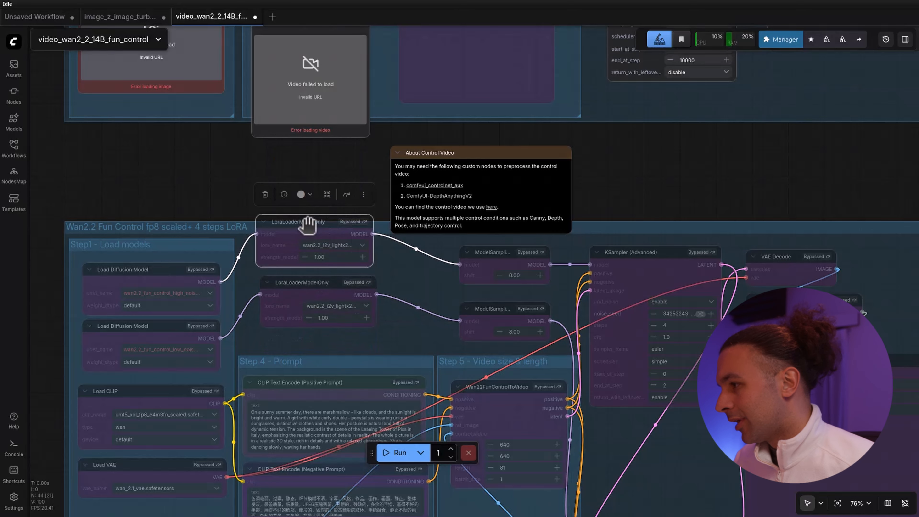
shift+click(306, 282)
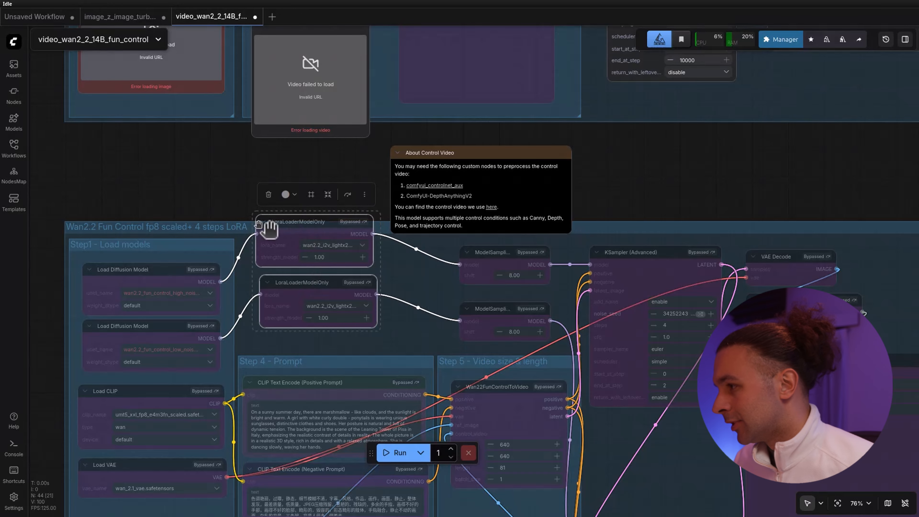
right_click(293, 224)
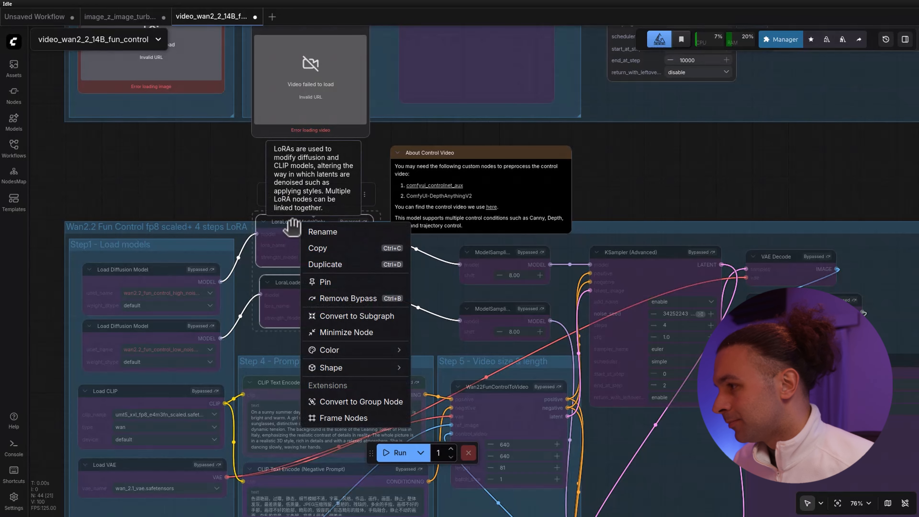
click(316, 248)
scroll(198, 184, down, 10)
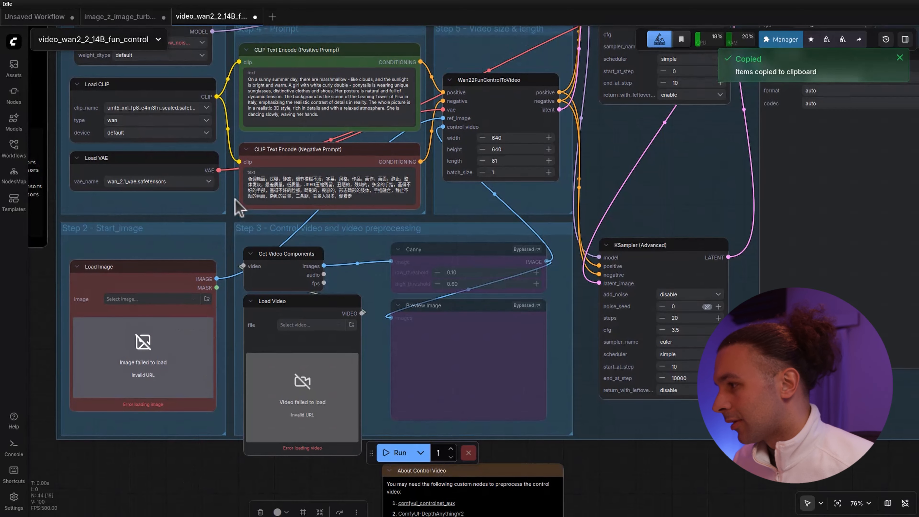
scroll(237, 208, up, 10)
key(ctrl+v)
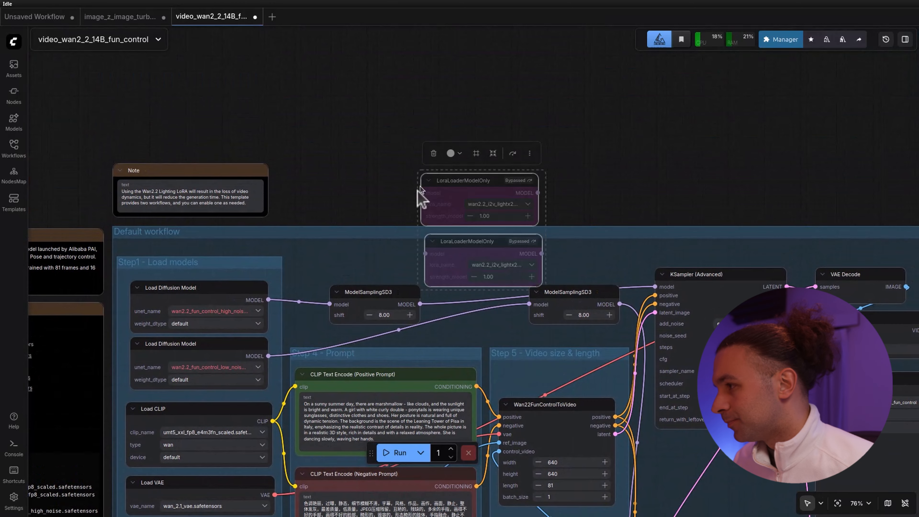
drag(478, 180, 385, 149)
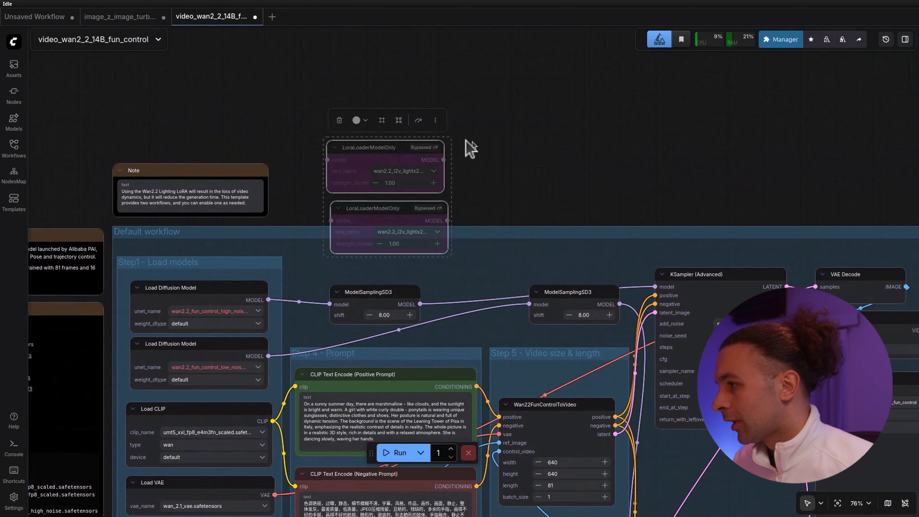
click(418, 120)
click(305, 310)
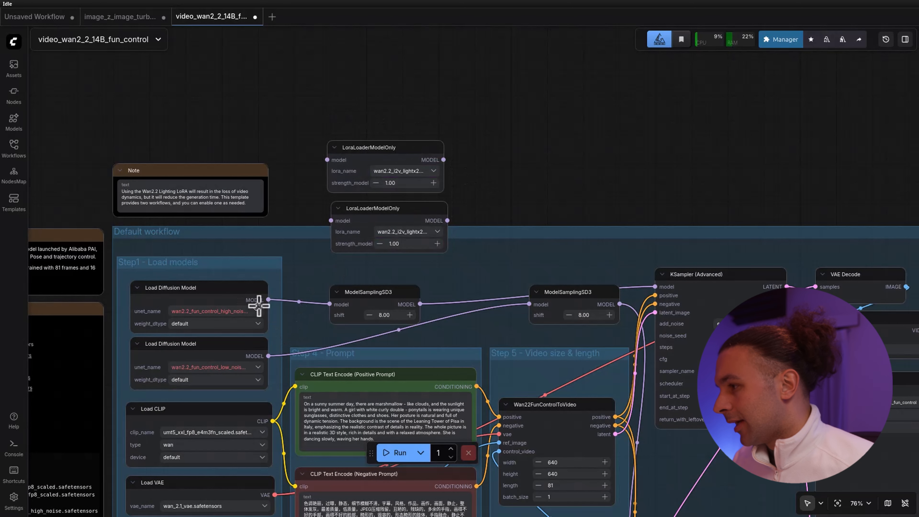
- Delete both Load Diffusion Model nodes in the Default workflow and connect each LoraLoaderModelOnly output to its own ModelSamplingSD3 node
mouse_move(231, 294)
mouse_down()
mouse_move(208, 275)
mouse_move(221, 280)
mouse_up()
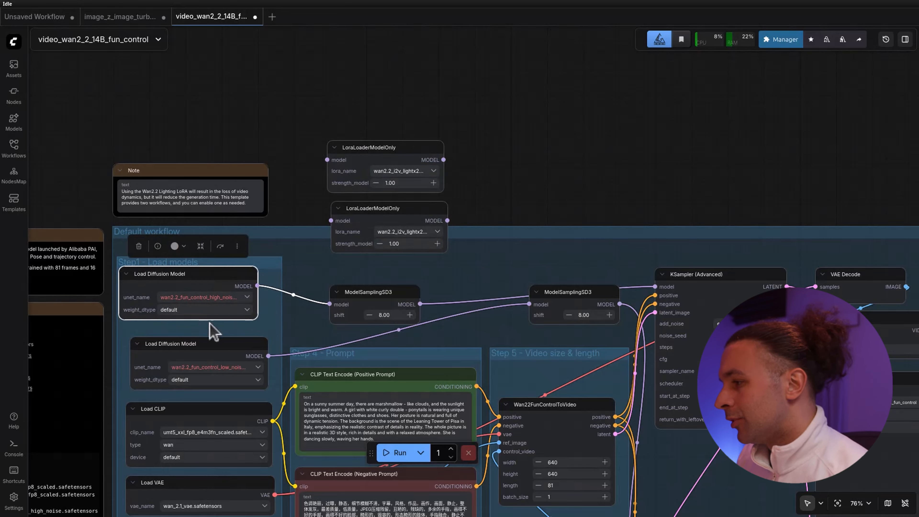
key(Delete)
click(209, 344)
key(Delete)
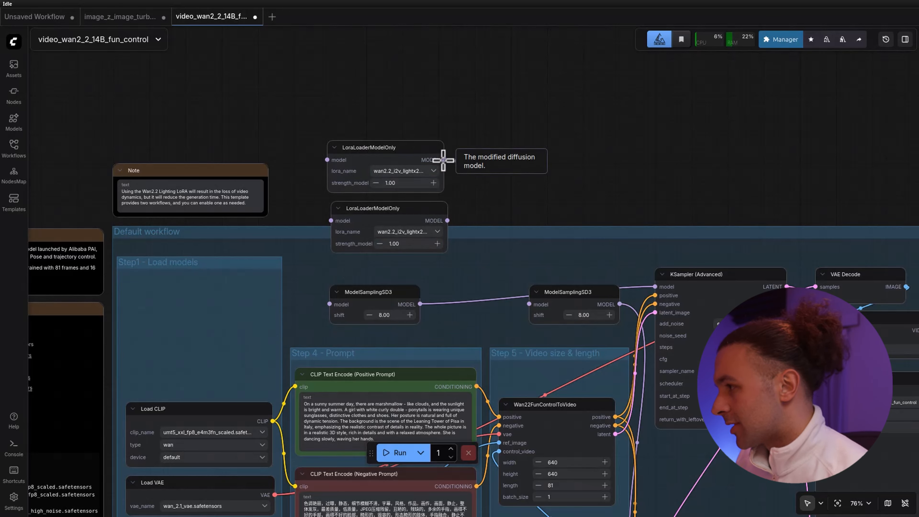
drag(443, 159, 329, 304)
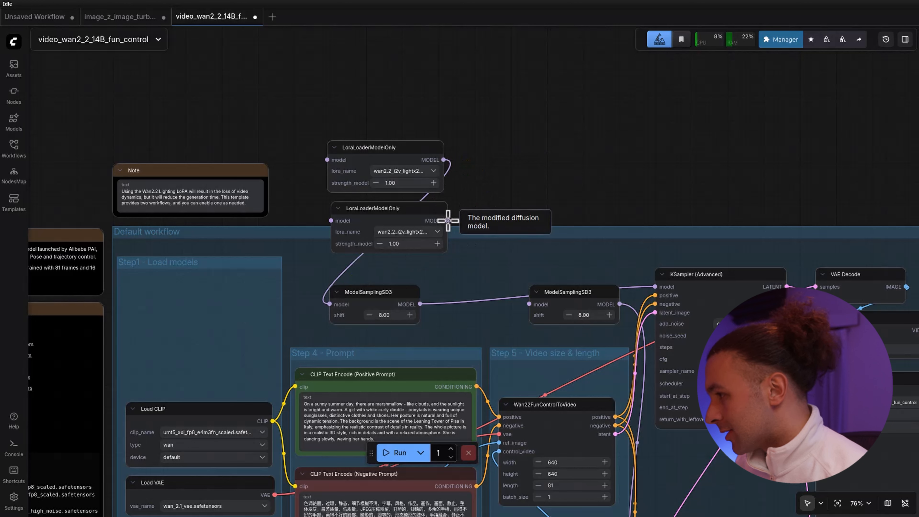
drag(447, 220, 528, 303)
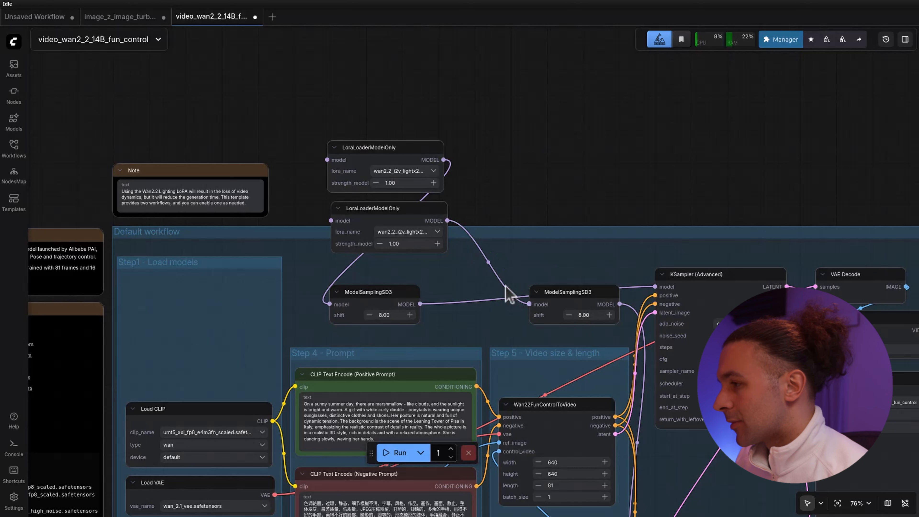
- Add a Unet Loader (GGUF) node above the note and connect its model output to the upper LoraLoaderModelOnly node
right_click(162, 131)
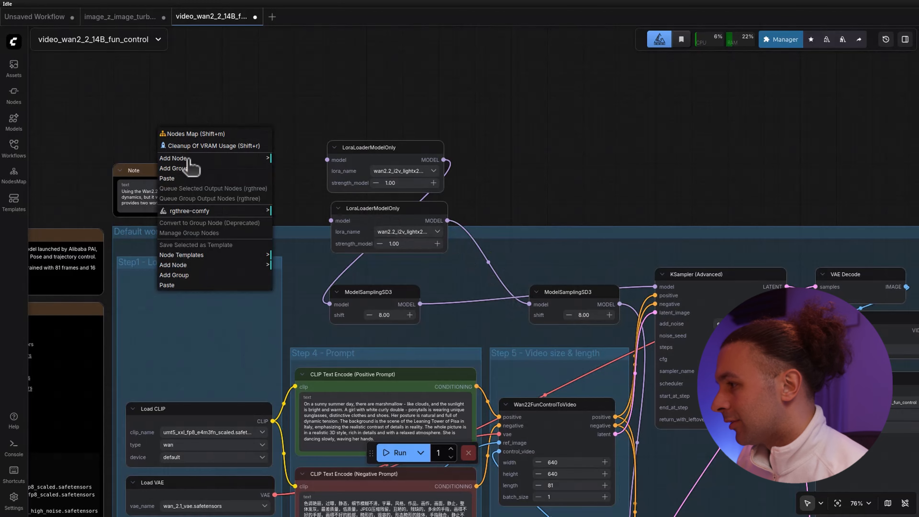
click(181, 158)
click(297, 265)
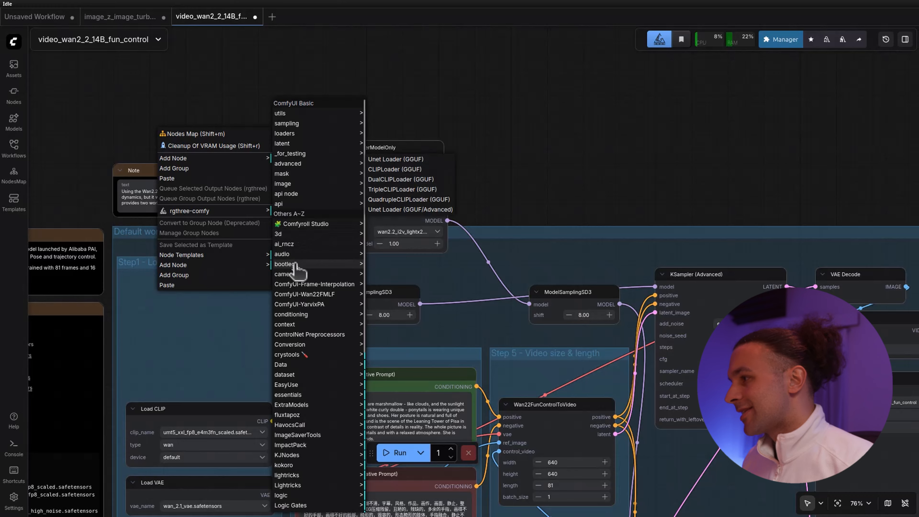
click(403, 159)
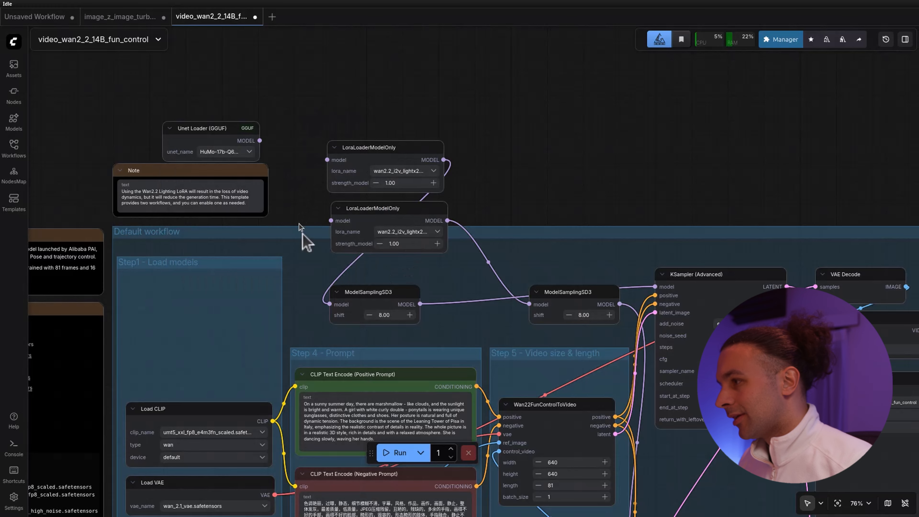
drag(236, 134, 326, 160)
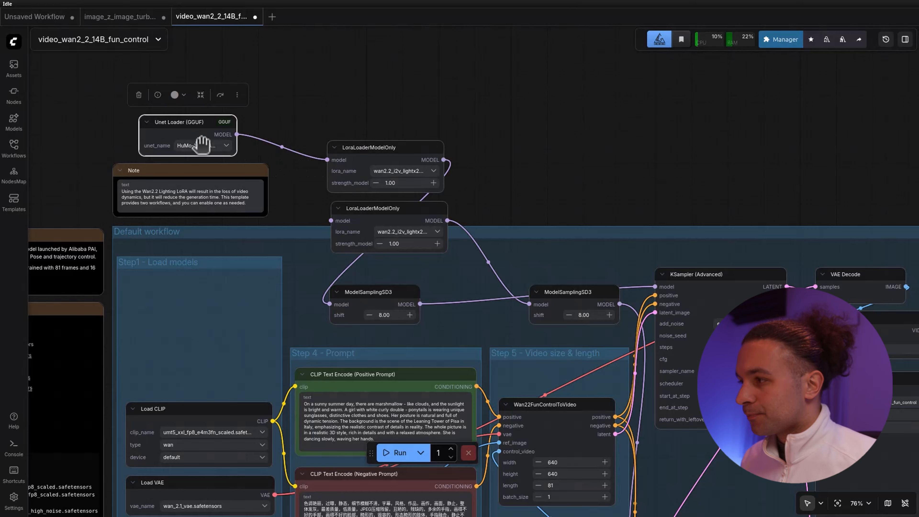
- Set the Unet Loader's unet_name to Wan2.2-Fun-A14B-Control_HighNoise-Q8_0.gguf
click(202, 147)
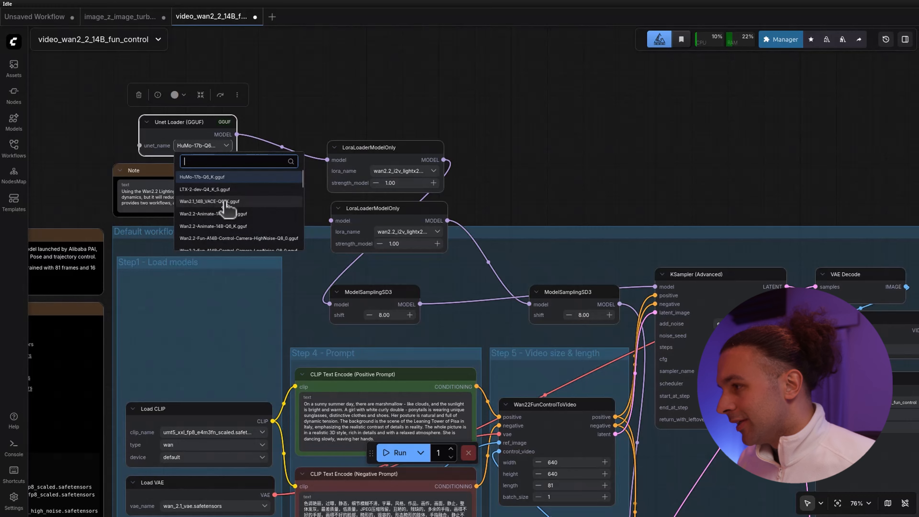
scroll(226, 203, down, 1)
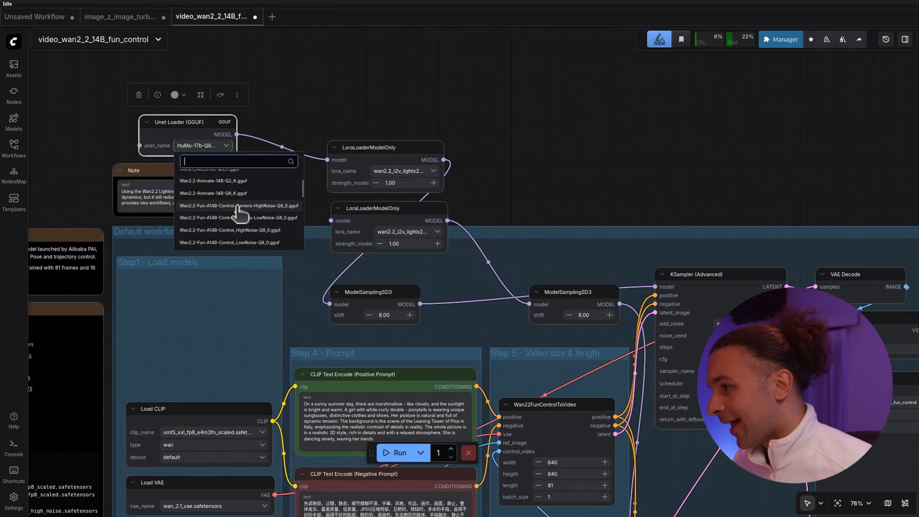
click(253, 231)
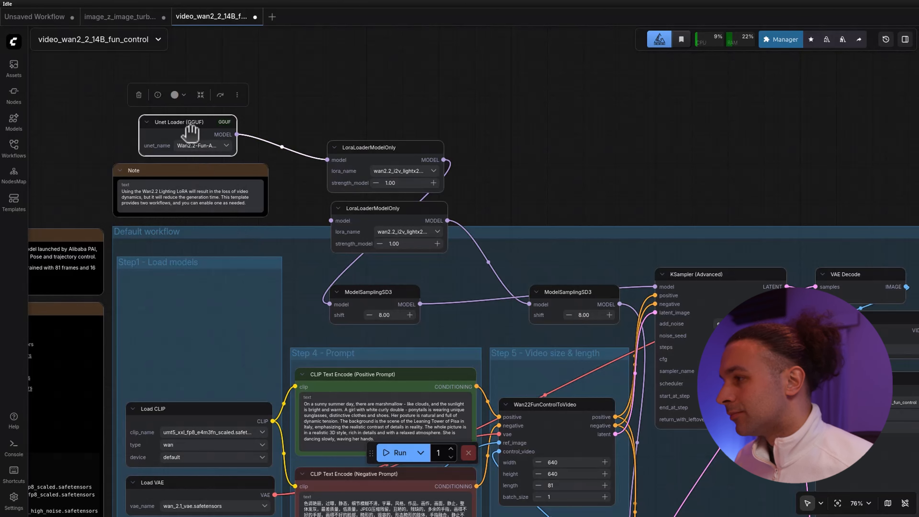
- Duplicate the Unet Loader (GGUF) node into the Step1 group and connect the copy to the lower LoraLoaderModelOnly node
key(ctrl+c)
key(ctrl+v)
drag(253, 165, 331, 221)
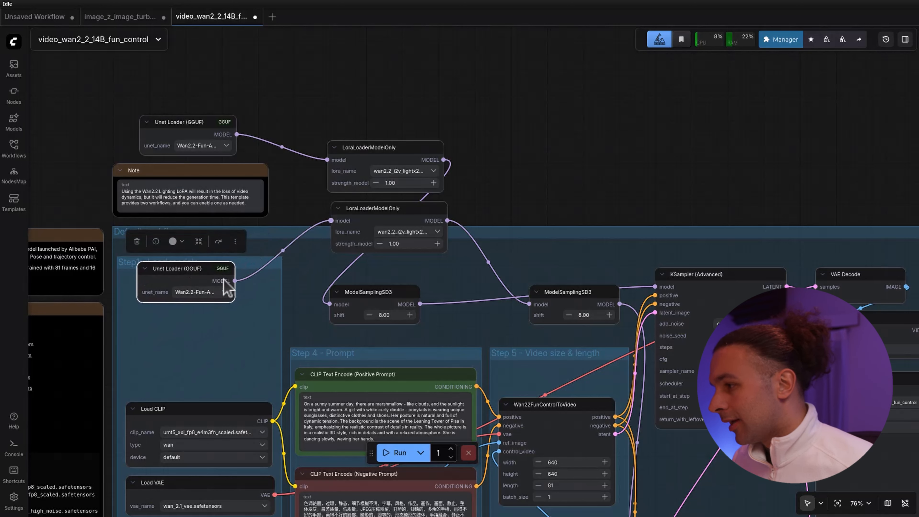
- Set the duplicated Unet Loader's unet_name to Wan2.2-Fun-A14B-Control_LowNoise-Q8_0.gguf
click(198, 291)
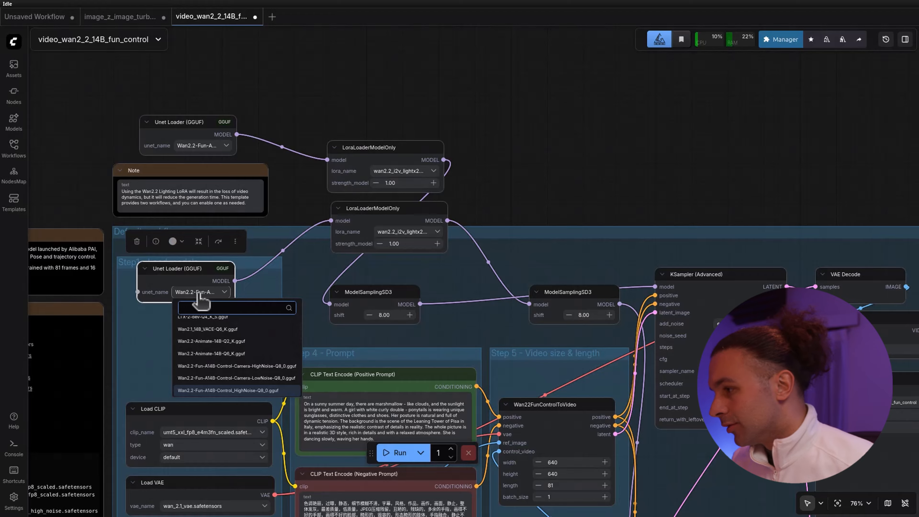
text(wan)
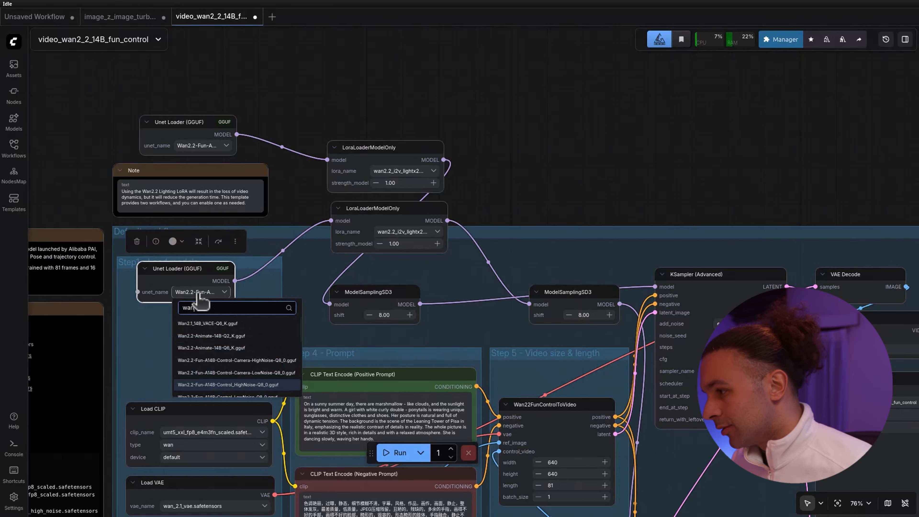
scroll(246, 353, down, 2)
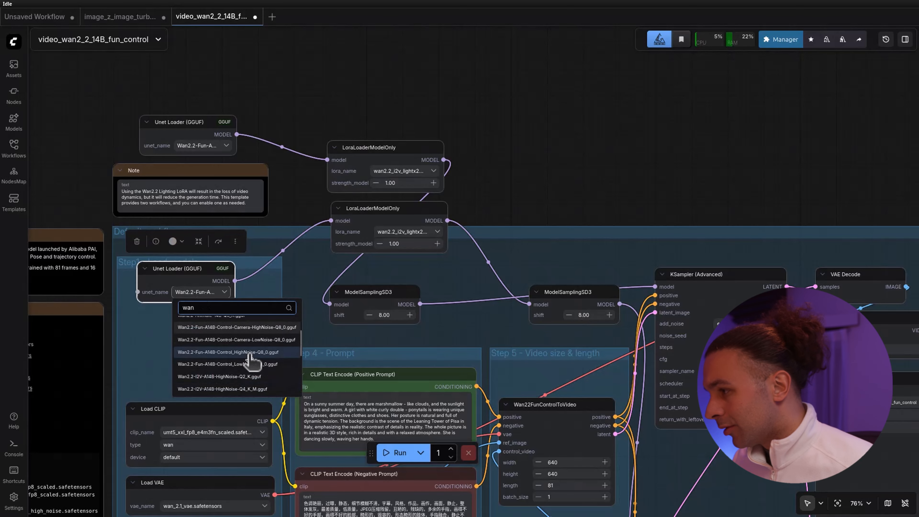
click(257, 364)
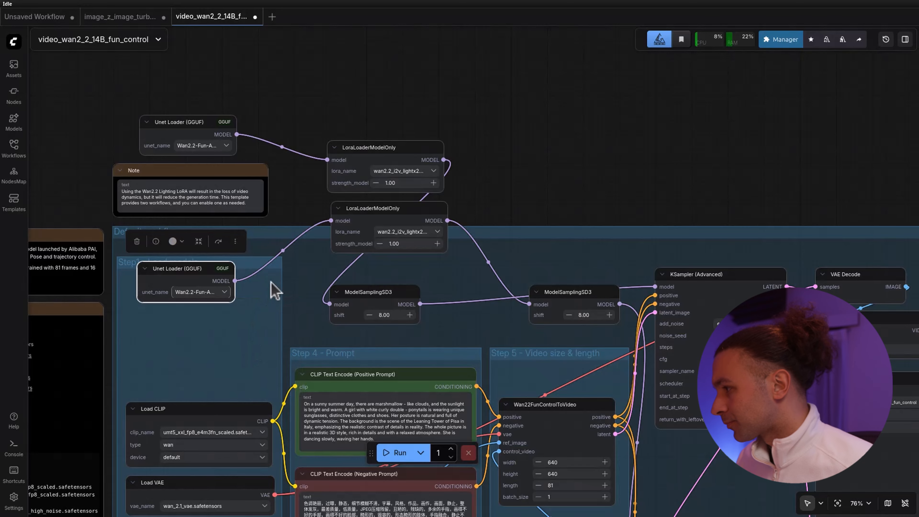
- In the first KSampler (Advanced), set steps to 4, cfg to 1.0 and end_at_step to 2
drag(551, 206, 496, 154)
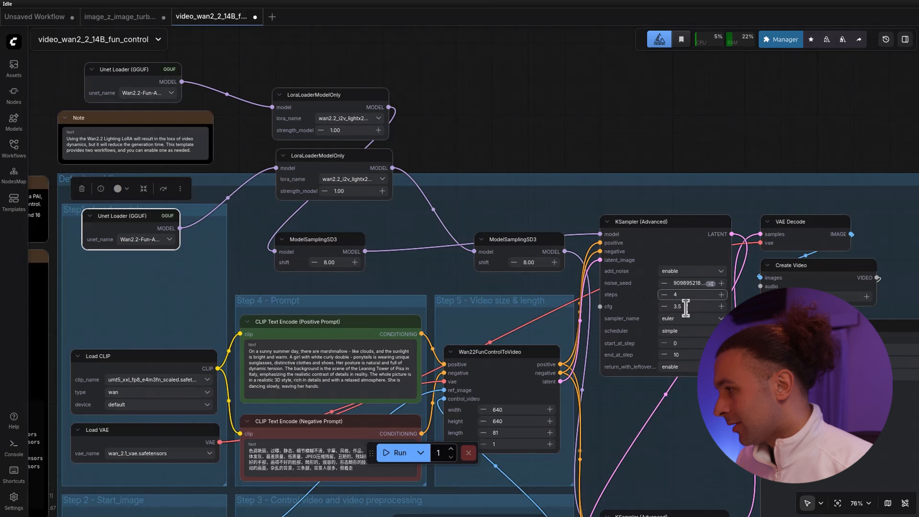
text(1.0)
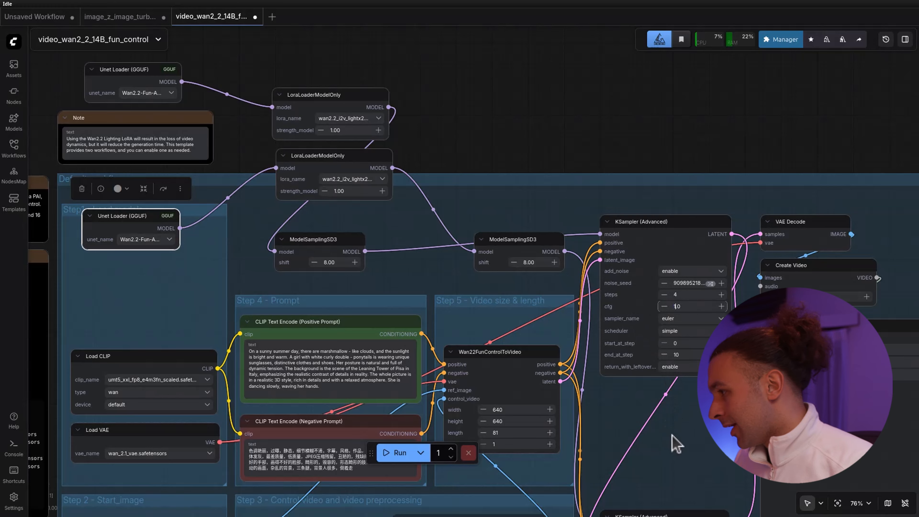
click(675, 455)
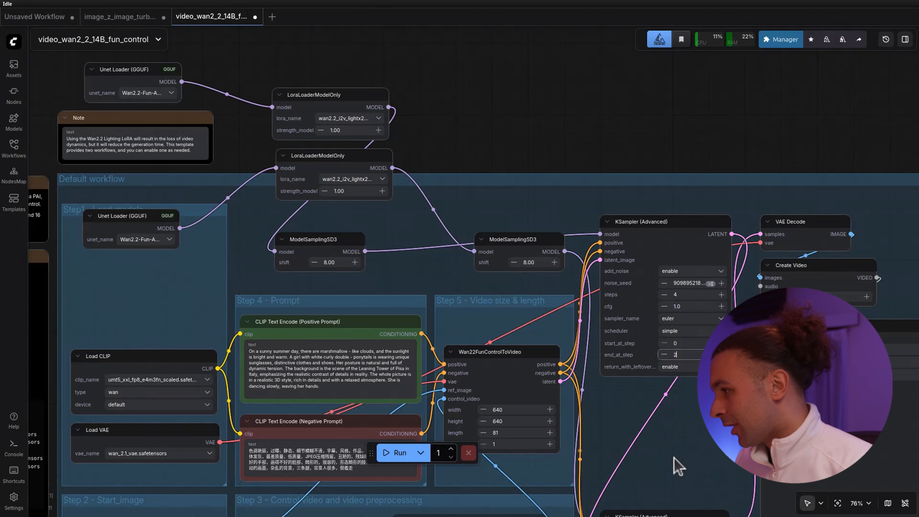
- In the second KSampler (Advanced), set steps to 4, cfg to 1.0 and start_at_step to 2
scroll(677, 467, down, 7)
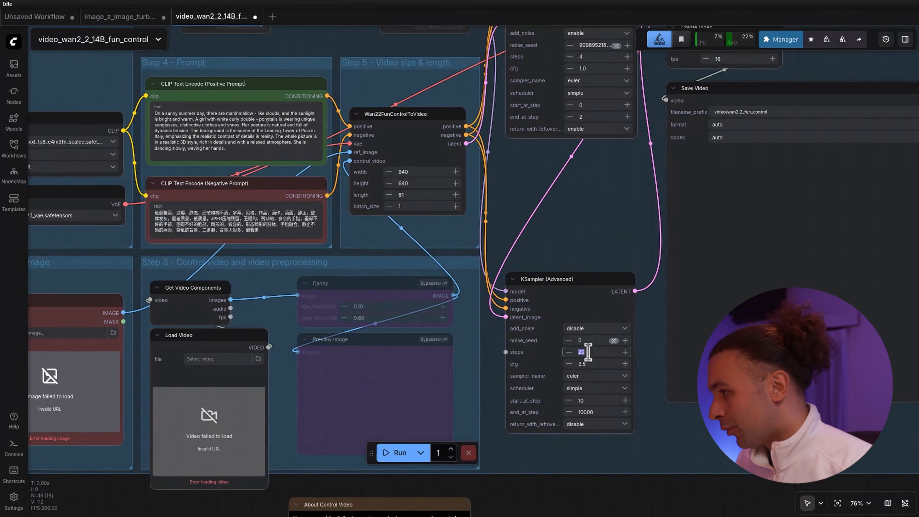
drag(595, 364, 539, 361)
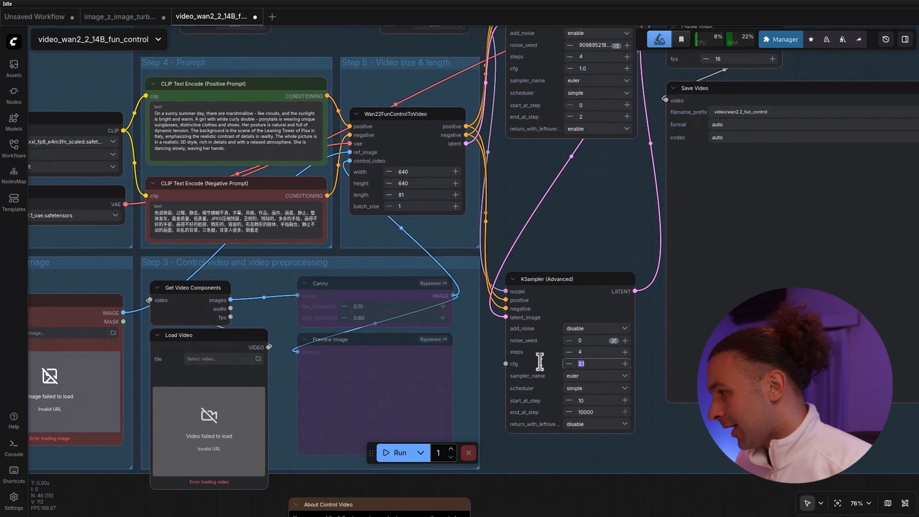
text(1)
click(643, 421)
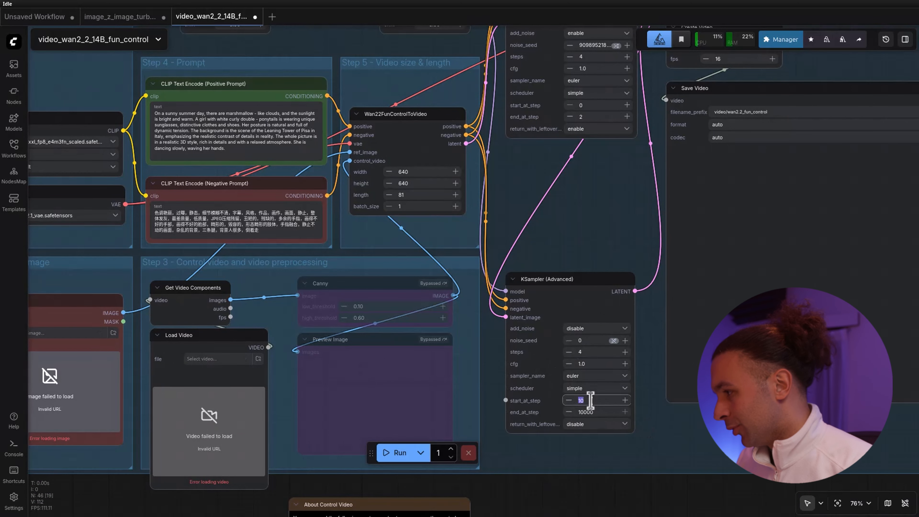
click(646, 412)
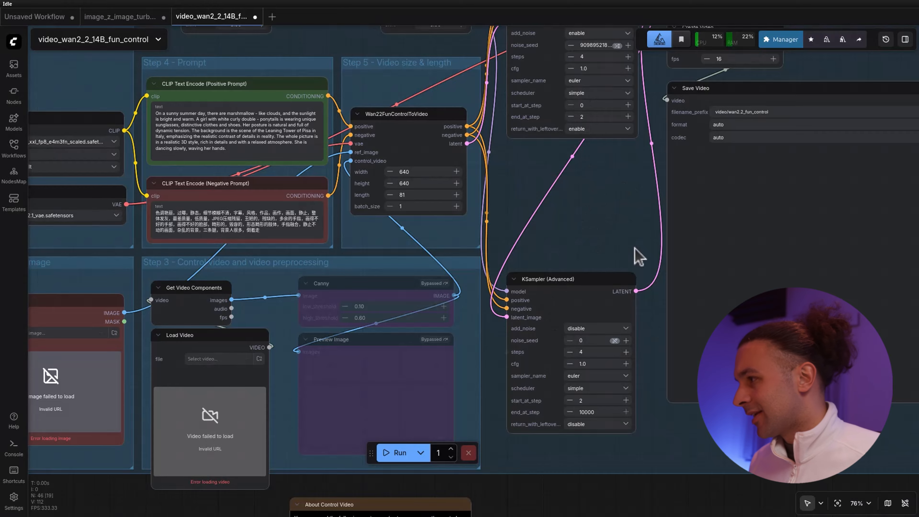
- Set the Wan22FunControlToVideo node's width to 848 and height to 480
drag(521, 197, 706, 311)
click(625, 320)
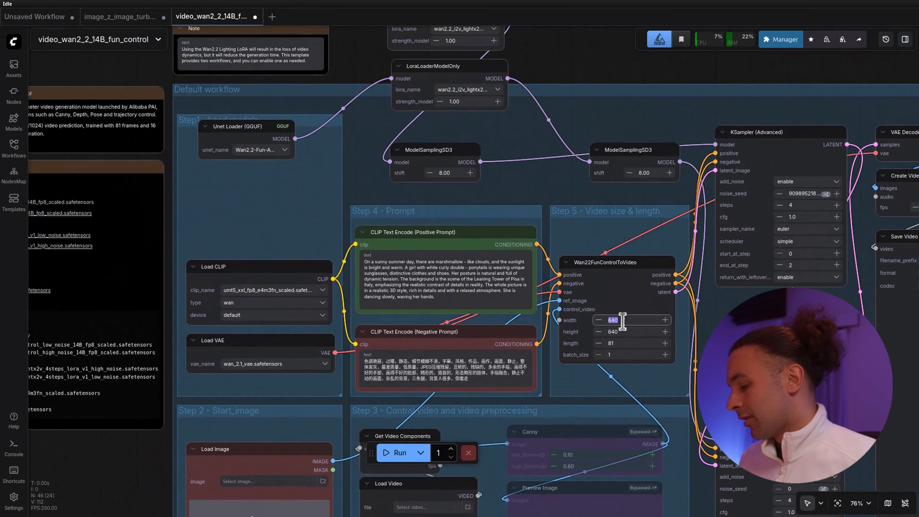
text(848)
click(624, 331)
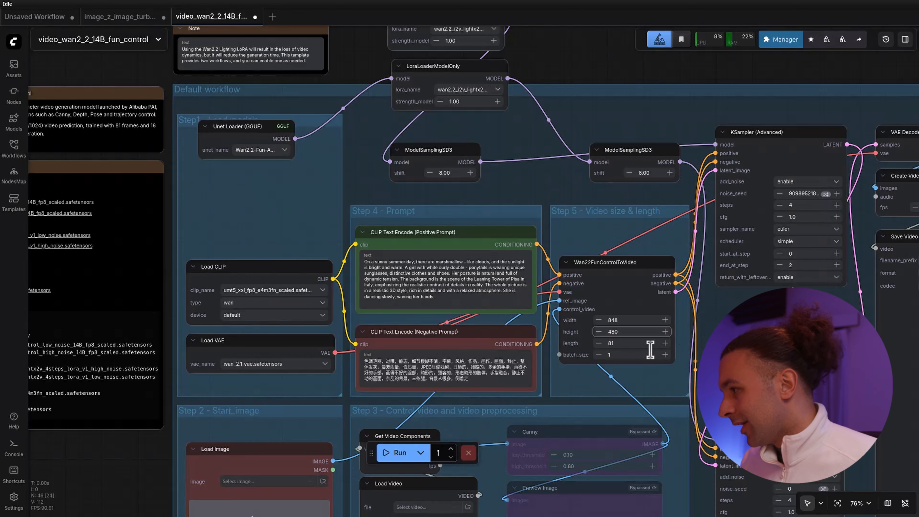
click(608, 368)
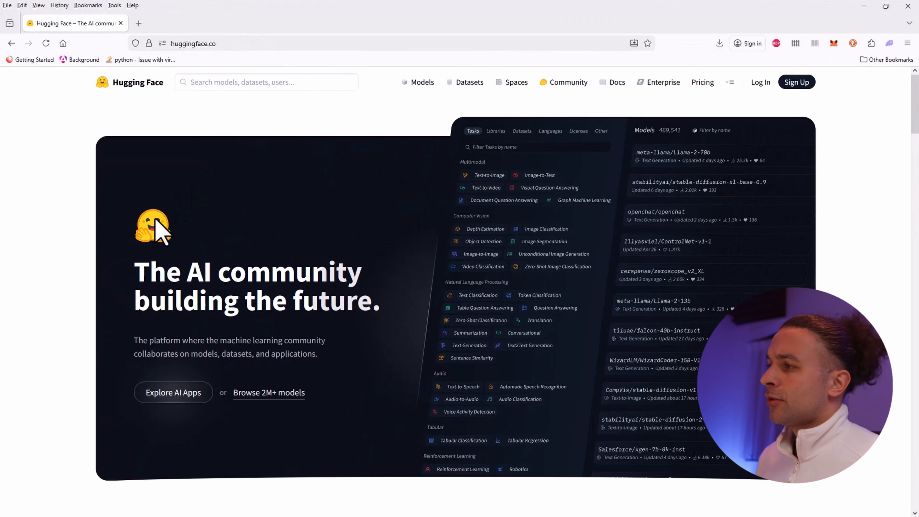
- Search Hugging Face for "wan2.2 control" and look through the HighNoise files of QuantStack/Wan2.2-Fun-A14B-Control-GGUF
click(211, 85)
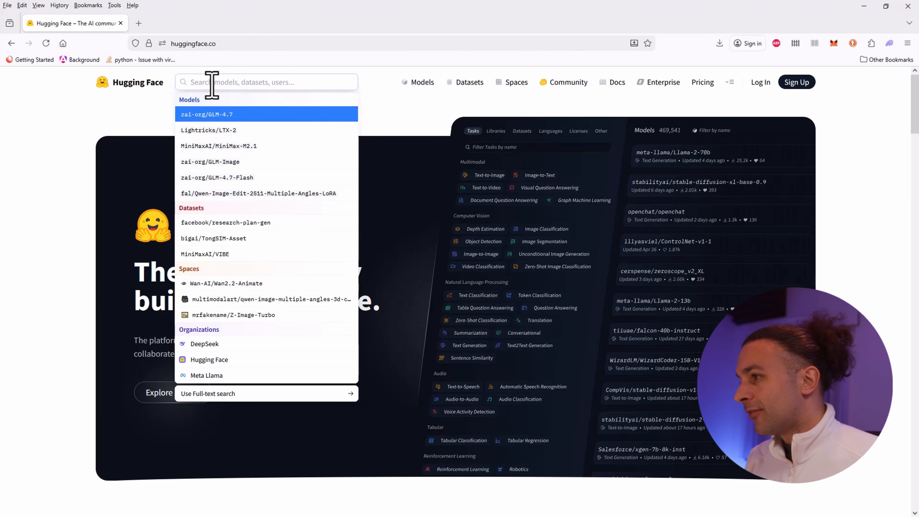
text(wan)
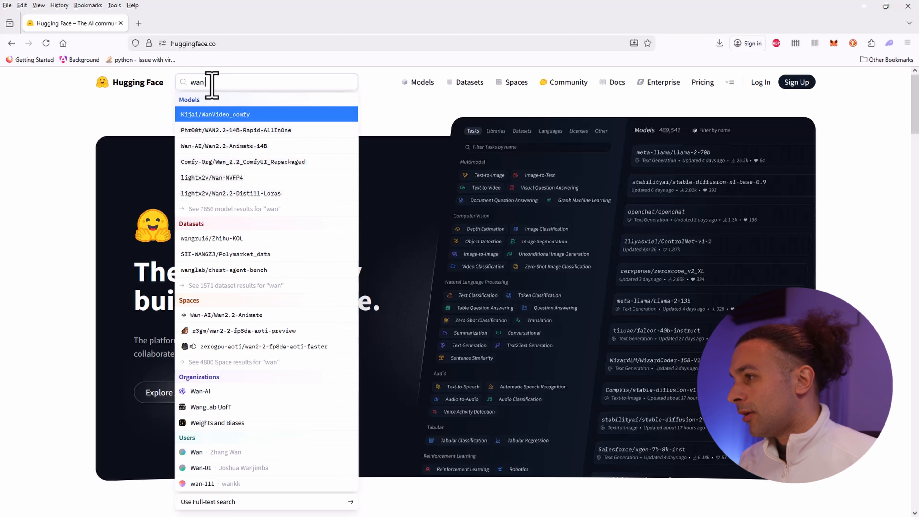
text(2.2 control)
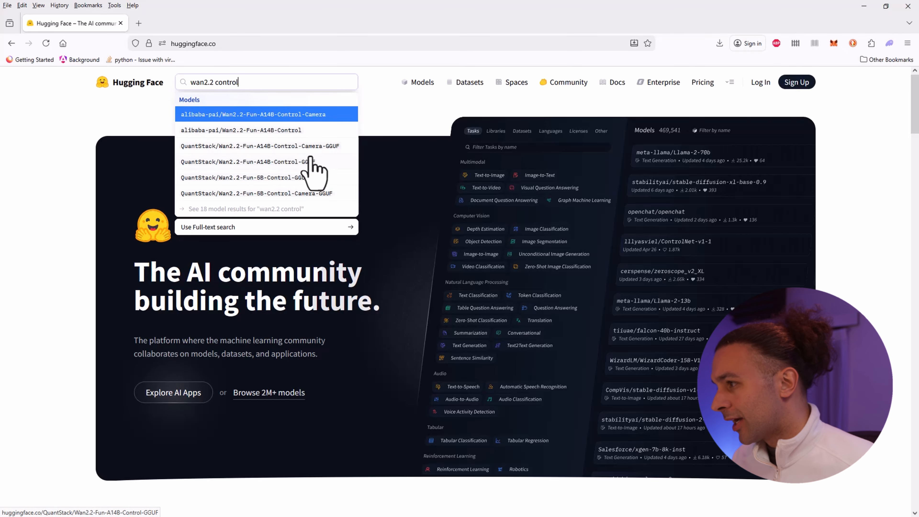
click(288, 166)
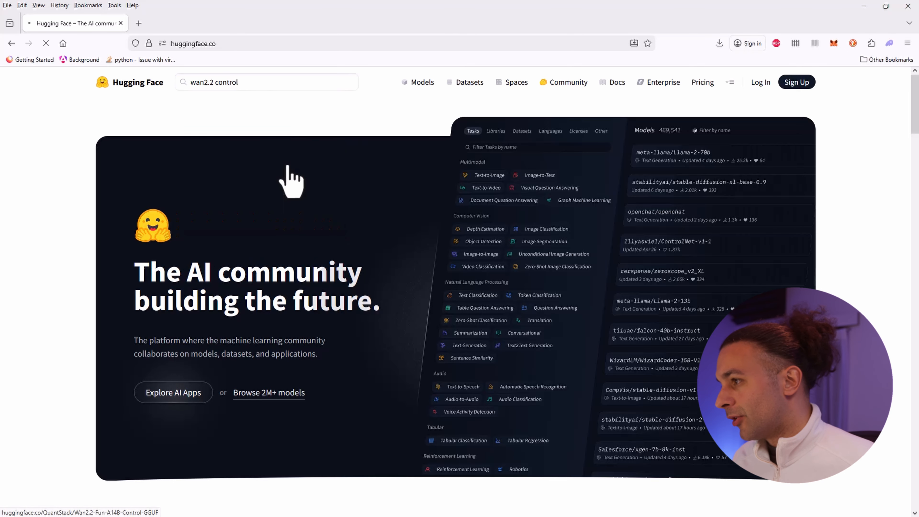
click(198, 169)
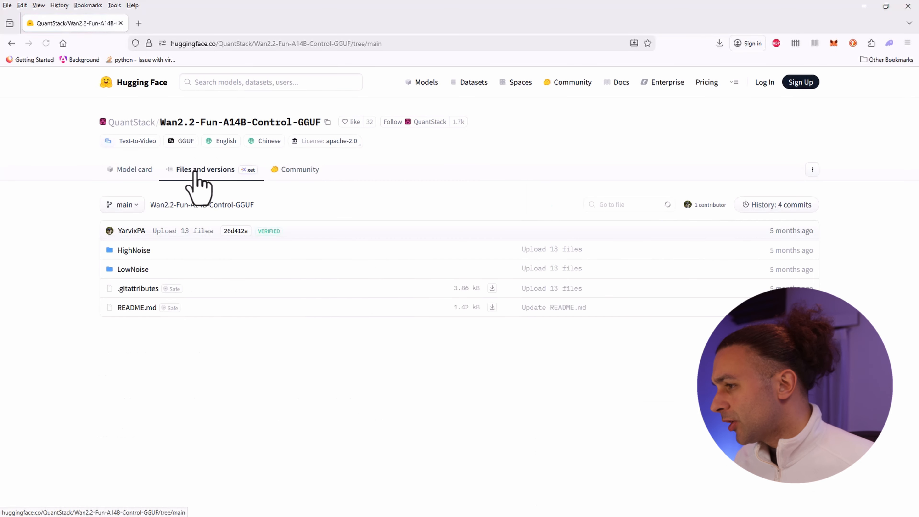
click(146, 251)
scroll(374, 216, down, 1)
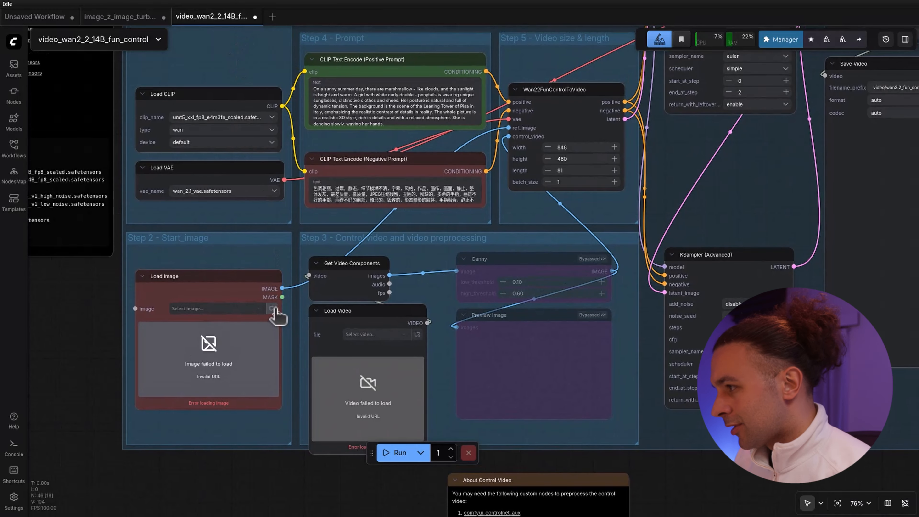
- Load z-image-turbo_00042_.png as the start image and 16fps_848x480_intro_002.mp4 from Downloads as the control video
click(272, 308)
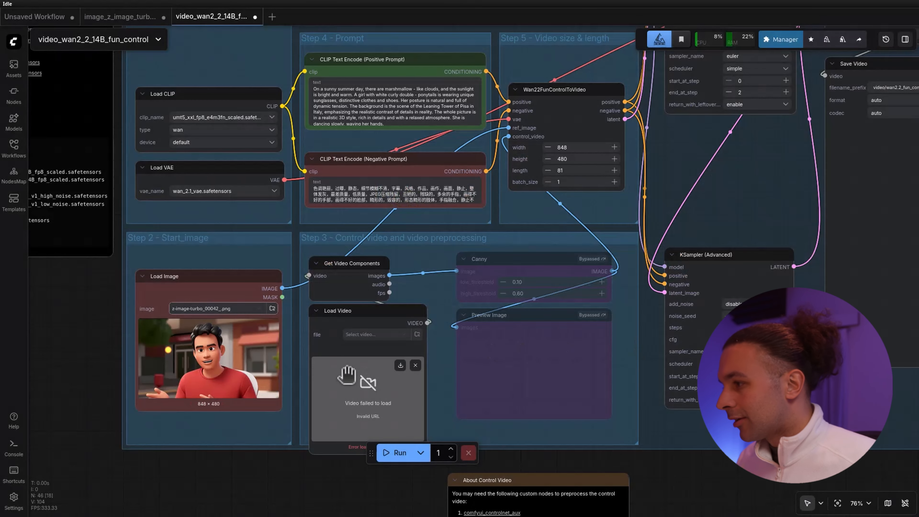
click(417, 334)
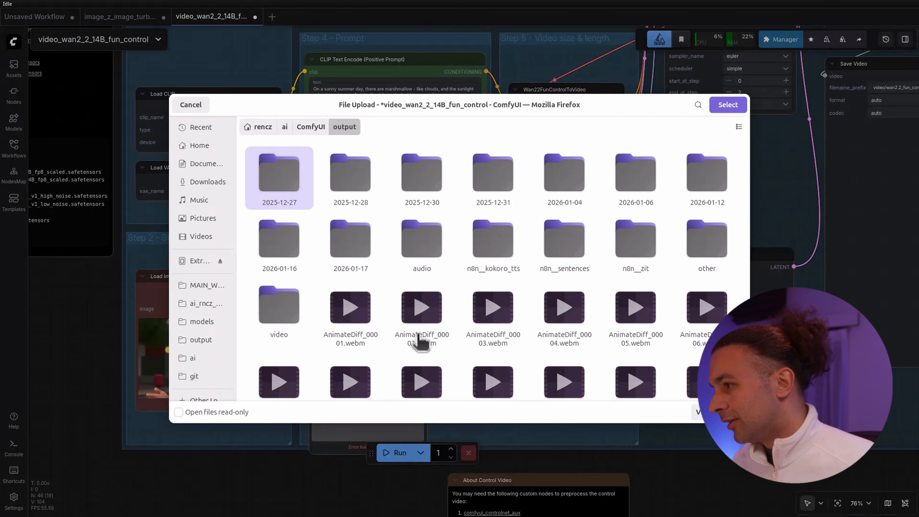
click(213, 183)
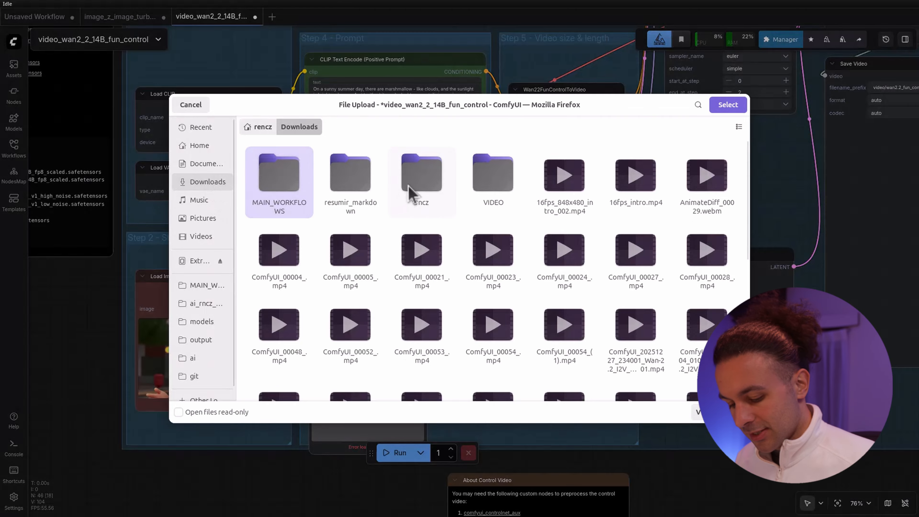
text(16fp)
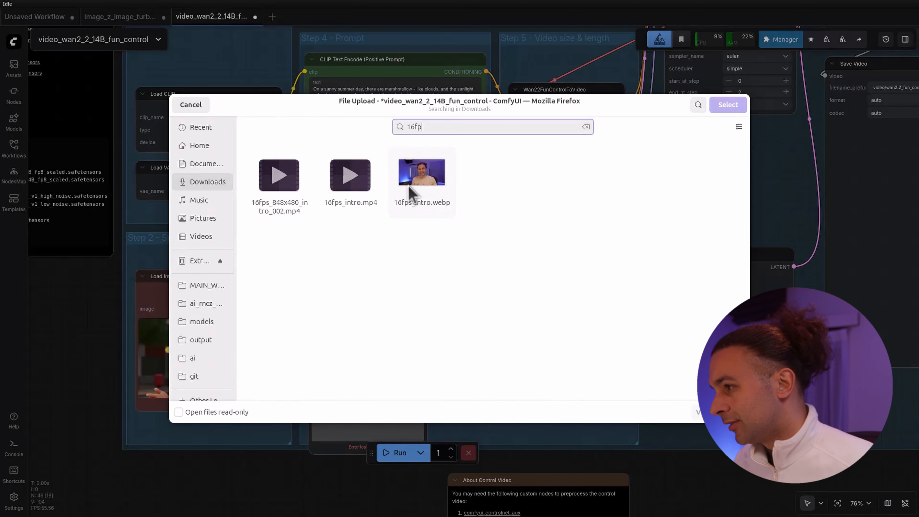
click(280, 178)
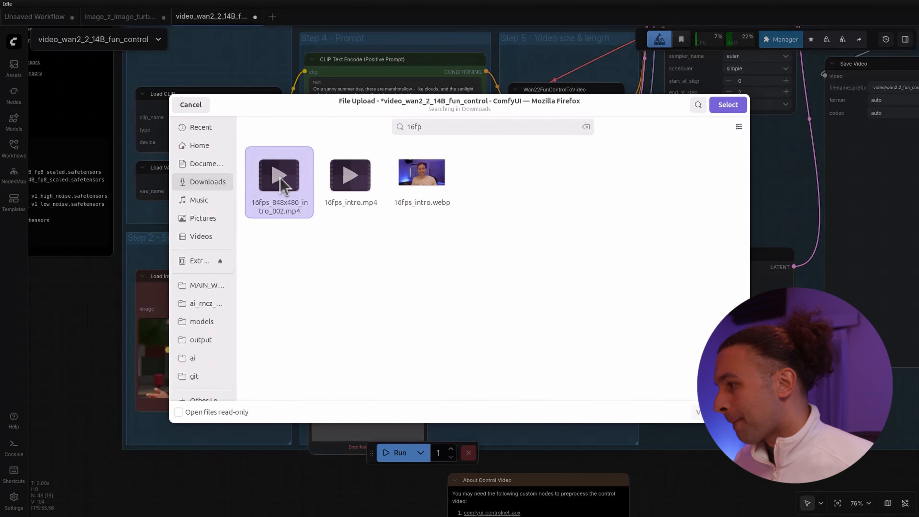
double_click(279, 177)
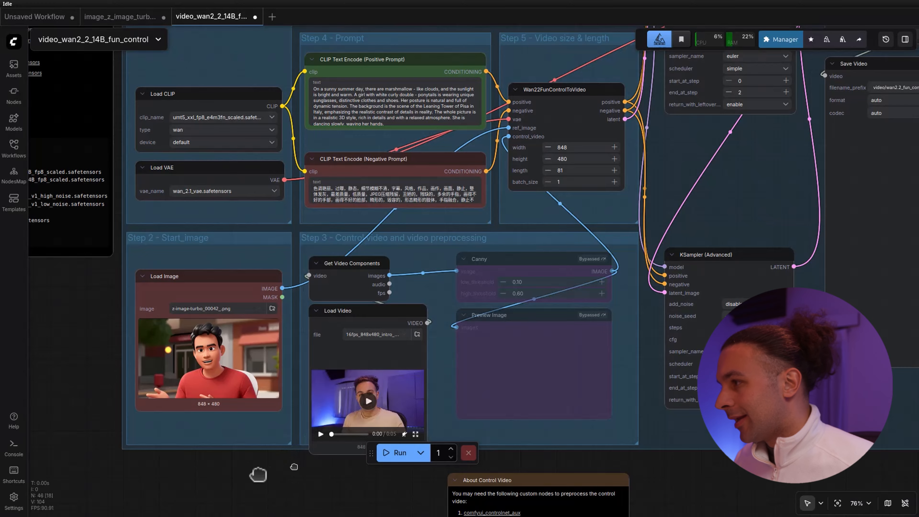
- Set the positive prompt to "A guy with a red shirt is telling something, cosy street in the background, nice 3d cartoon style" and run the workflow
drag(294, 466, 248, 497)
click(316, 143)
key(ctrl+a)
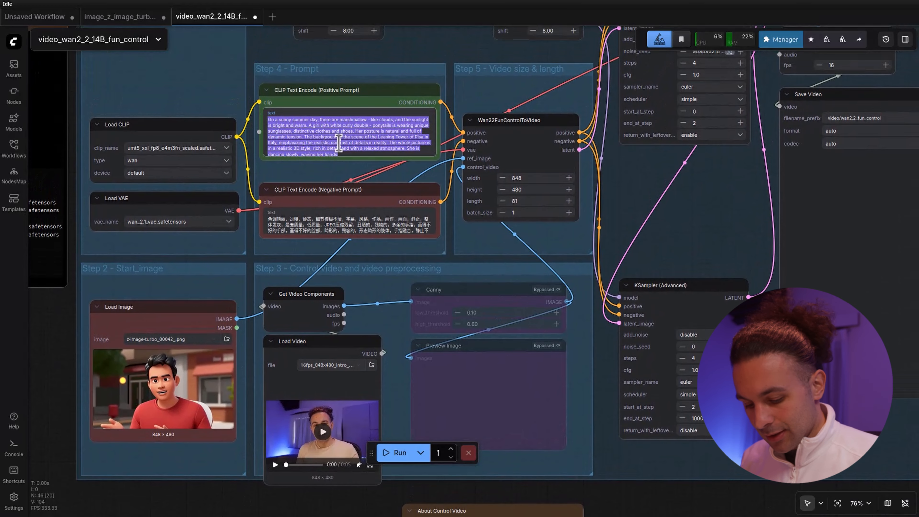
text(A guy with a red shirt is telling something, cosy nice 3d cartoon style)
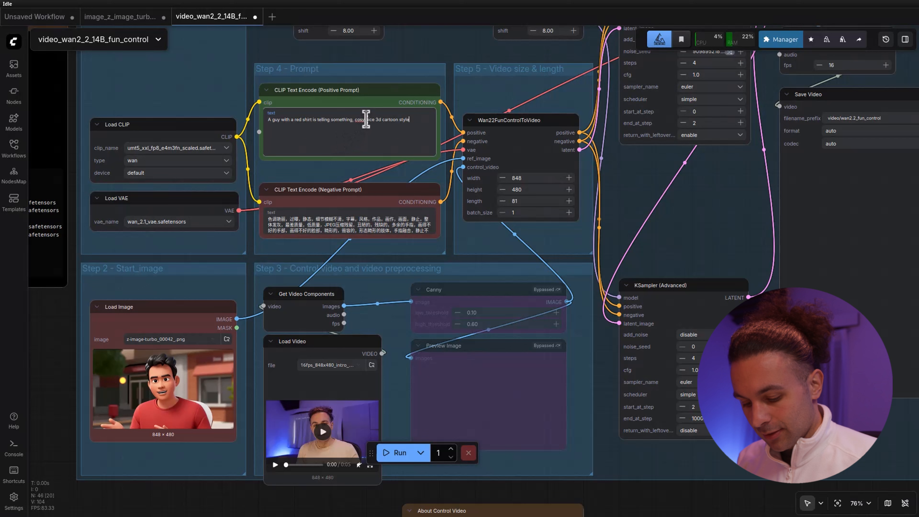
click(365, 119)
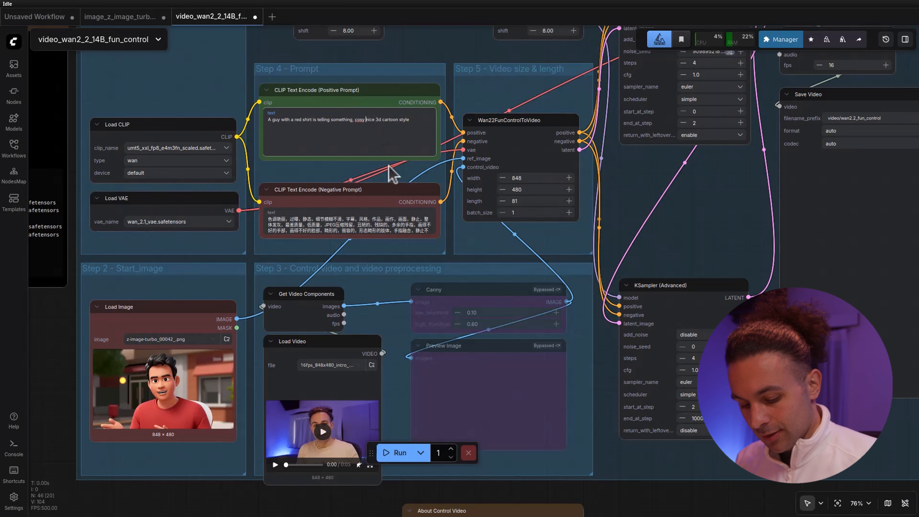
text(street in the background)
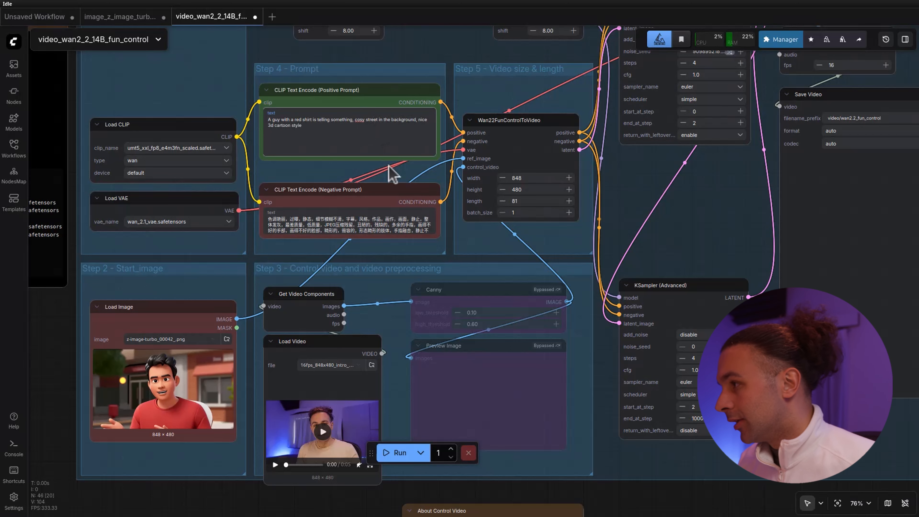
drag(260, 259, 257, 311)
click(394, 453)
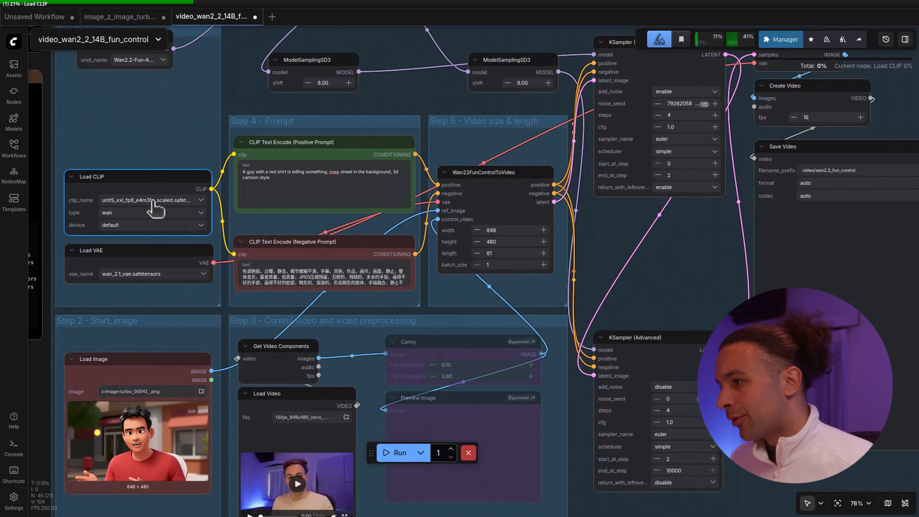
- Examine the Load CLIP and Load VAE model choices and the Markdown Note's download links and save locations
drag(135, 181, 129, 172)
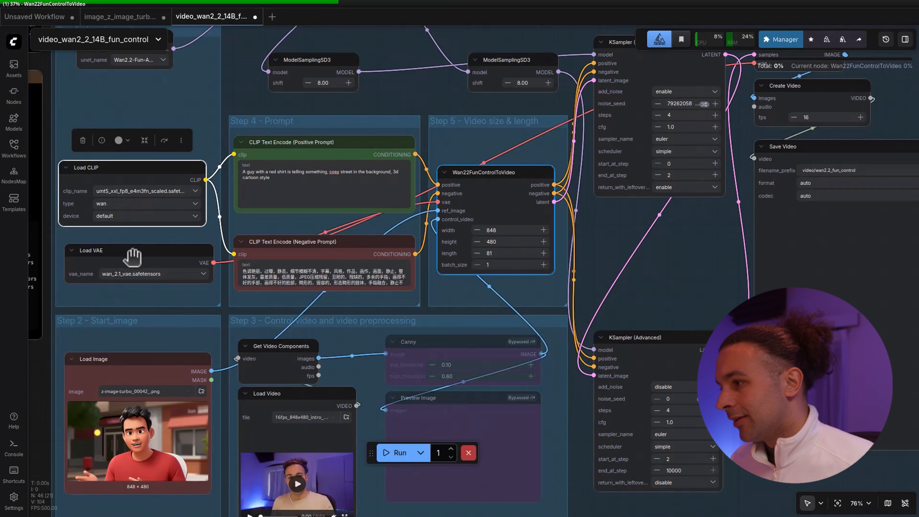
drag(125, 262, 120, 261)
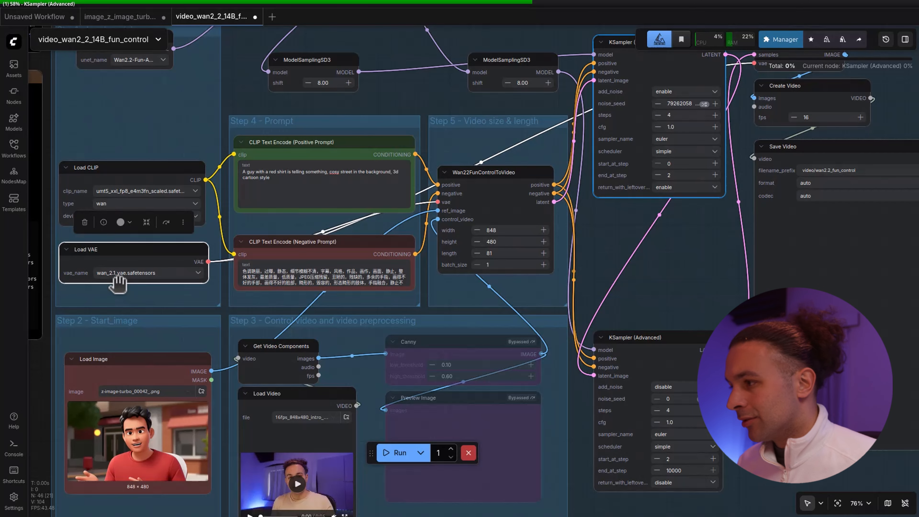
drag(371, 216, 452, 165)
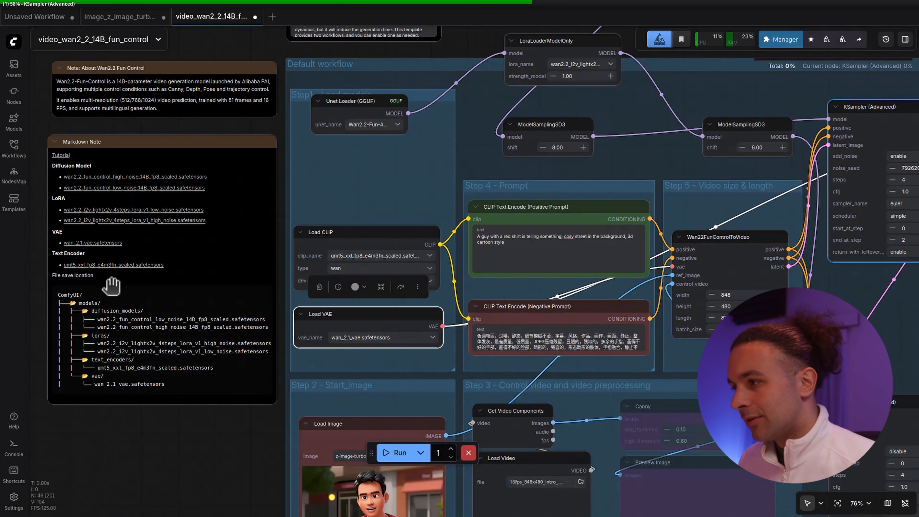
drag(400, 174, 236, 207)
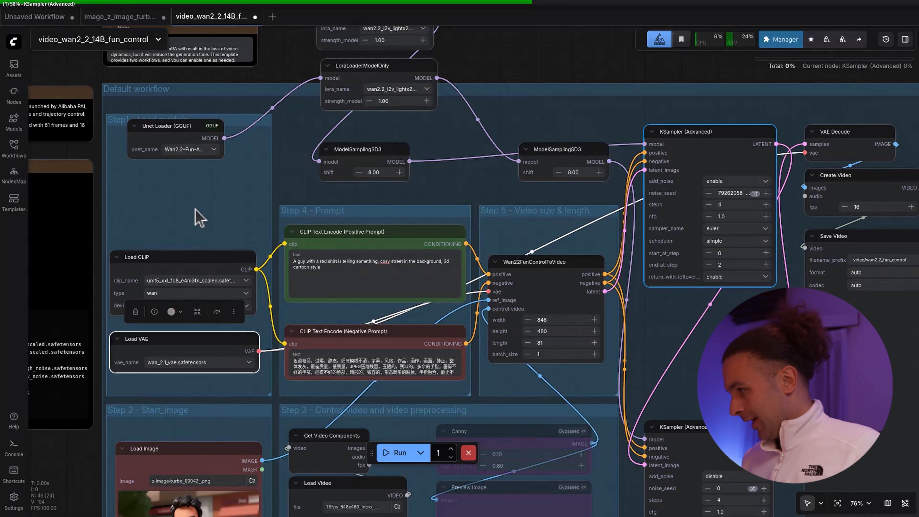
- Follow the generation log in the terminal and review the output video in the Save Video node, pausing it
drag(664, 348, 402, 265)
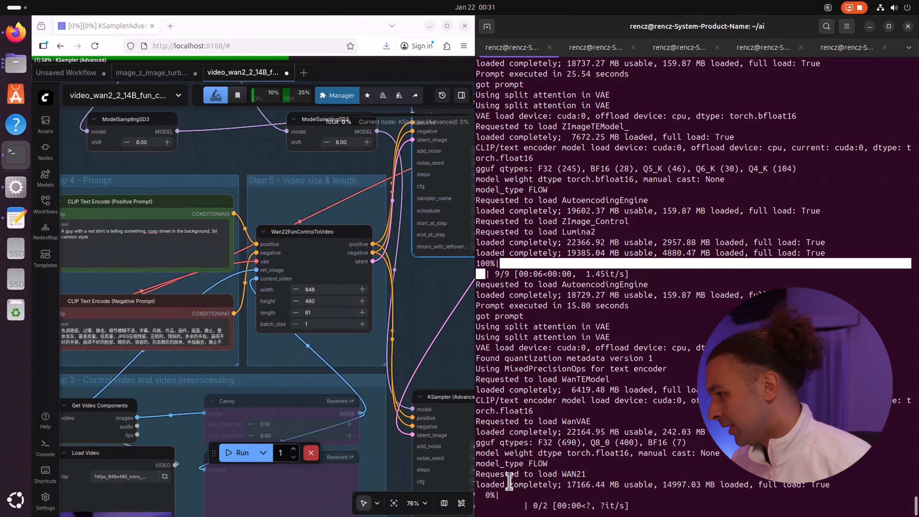
click(627, 487)
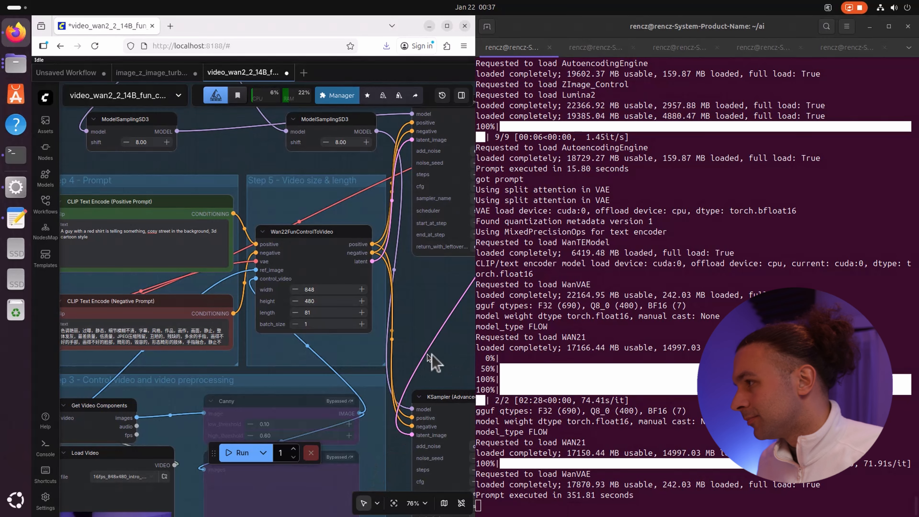
drag(449, 363, 433, 360)
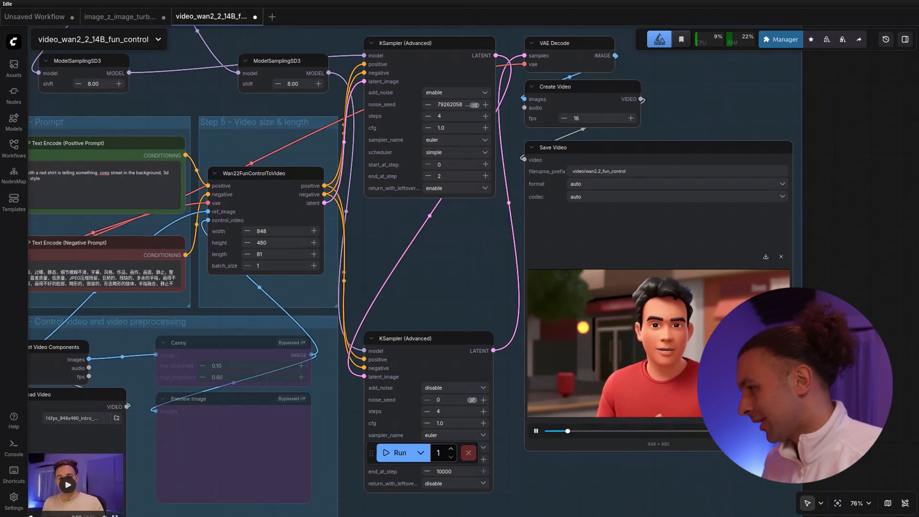
click(536, 430)
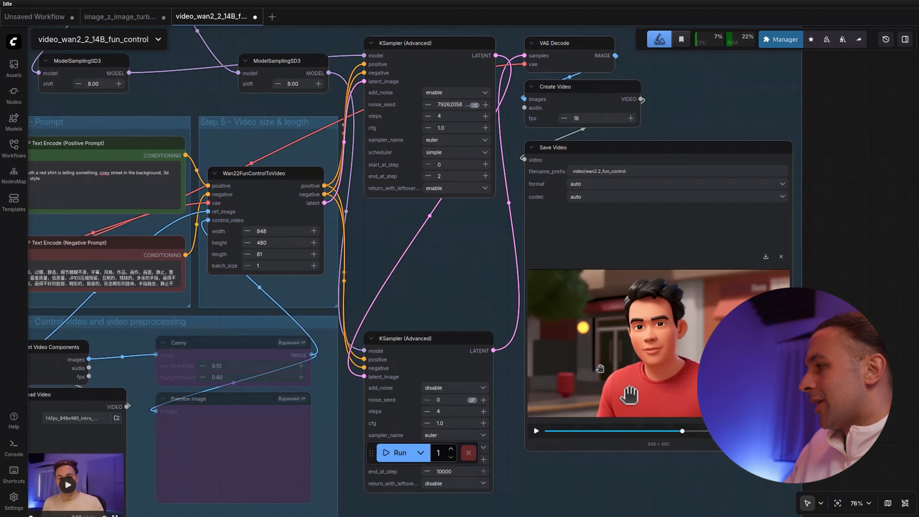